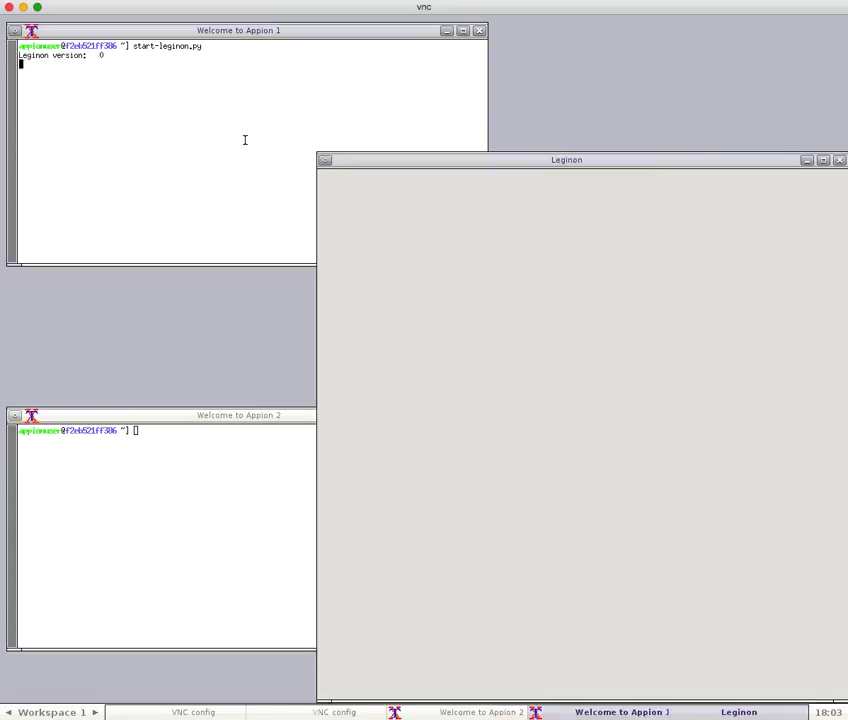
# Step: Finish session setup to create session 17mar13a and maximize the Leginon window
pyautogui.click(556, 525)
pyautogui.click(557, 526)
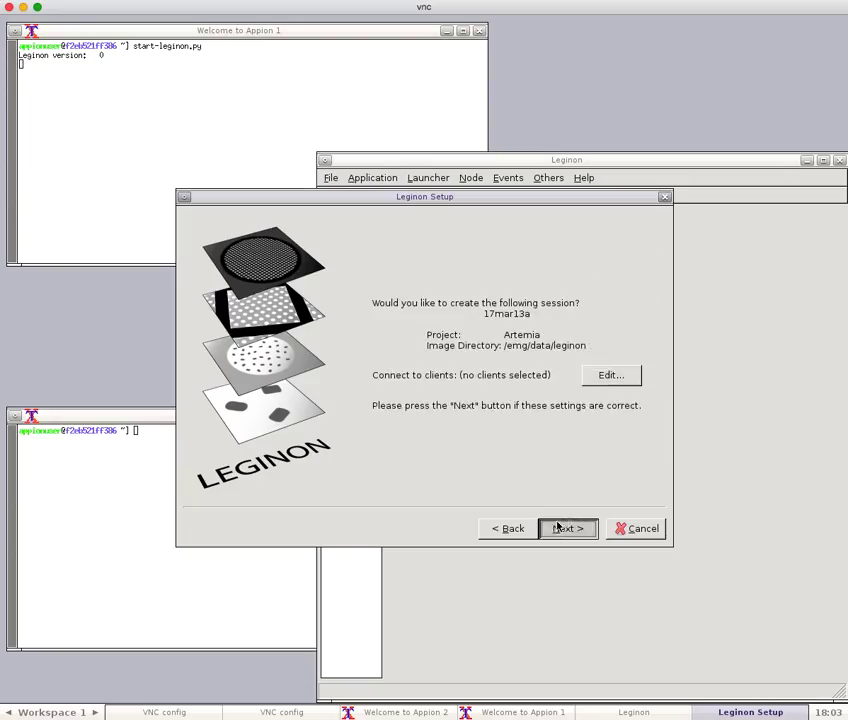
pyautogui.click(558, 526)
pyautogui.click(821, 160)
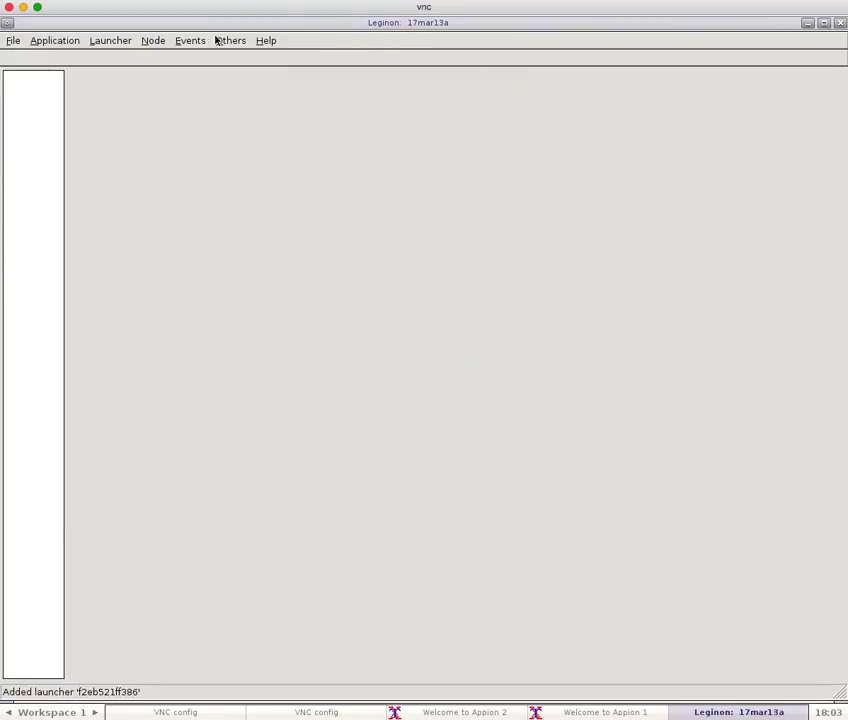
# Step: Start a new node via Node > Create with type DoGFinder
pyautogui.click(153, 40)
pyautogui.click(161, 56)
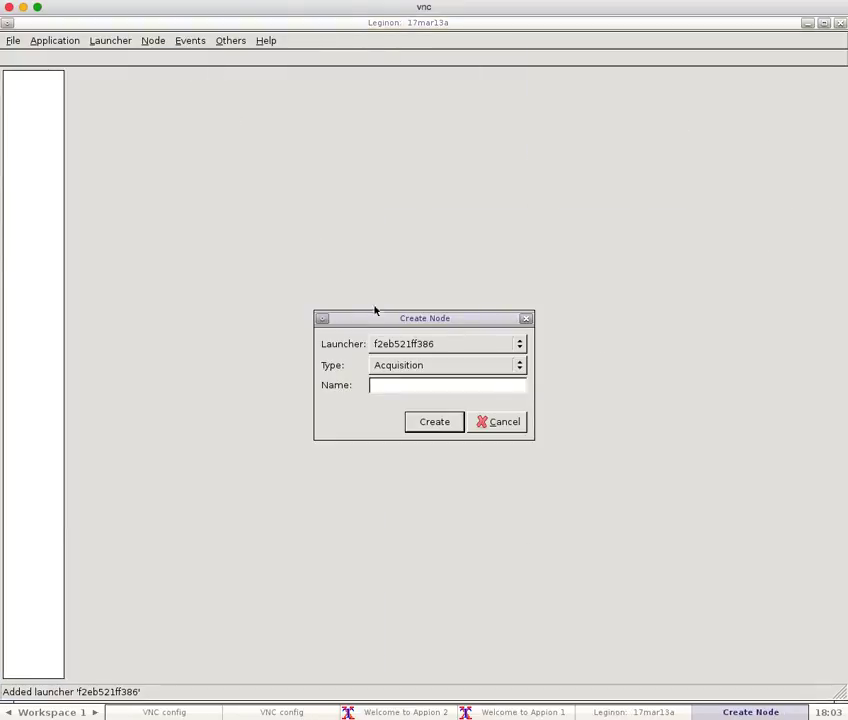
pyautogui.click(421, 368)
pyautogui.click(413, 594)
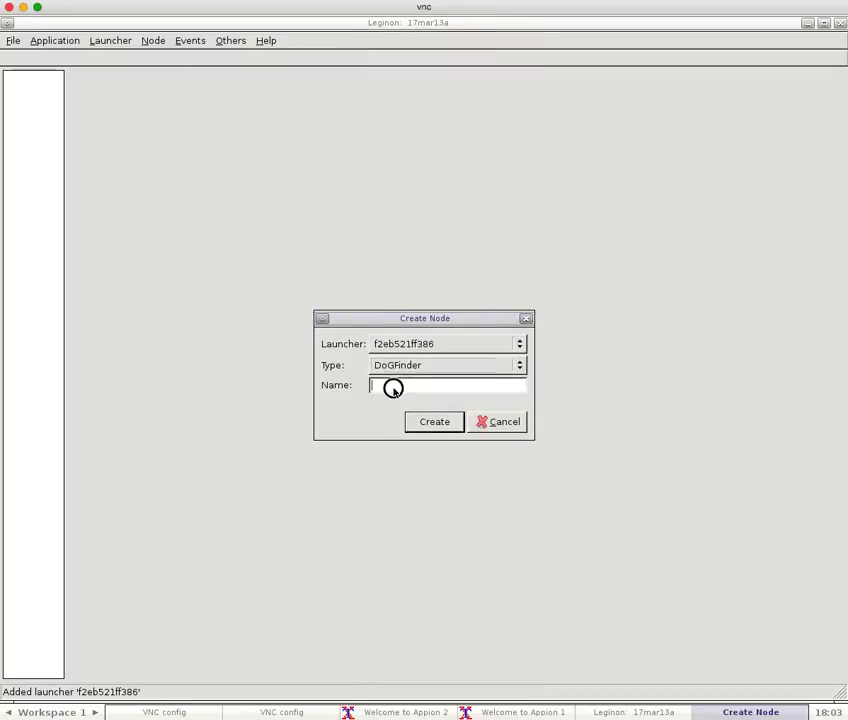
# Step: Create the DoGFinder node named 'd', show its panel and enlarge the message log
pyautogui.write('d')
pyautogui.click(433, 422)
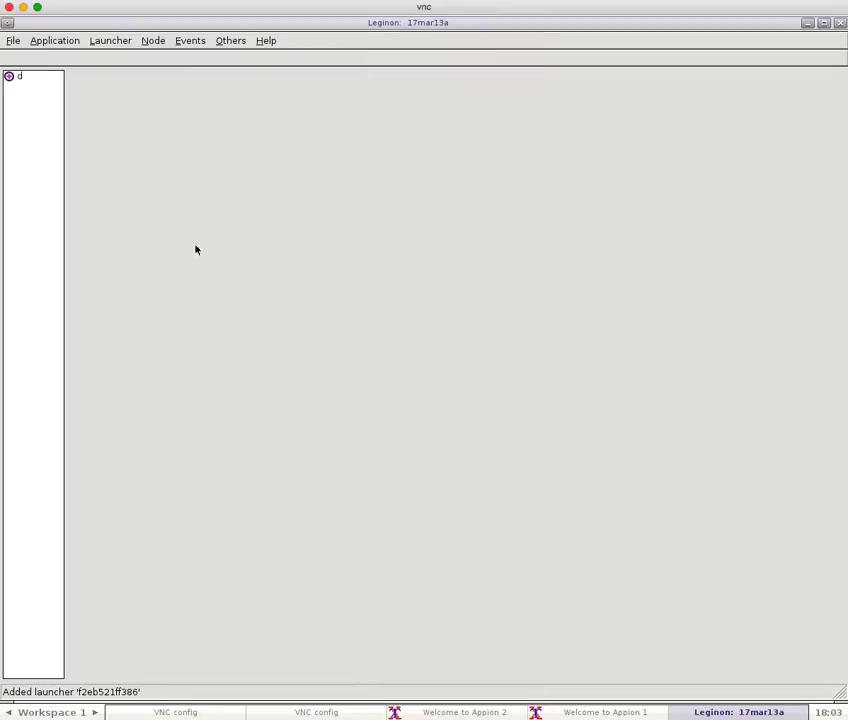
pyautogui.click(9, 79)
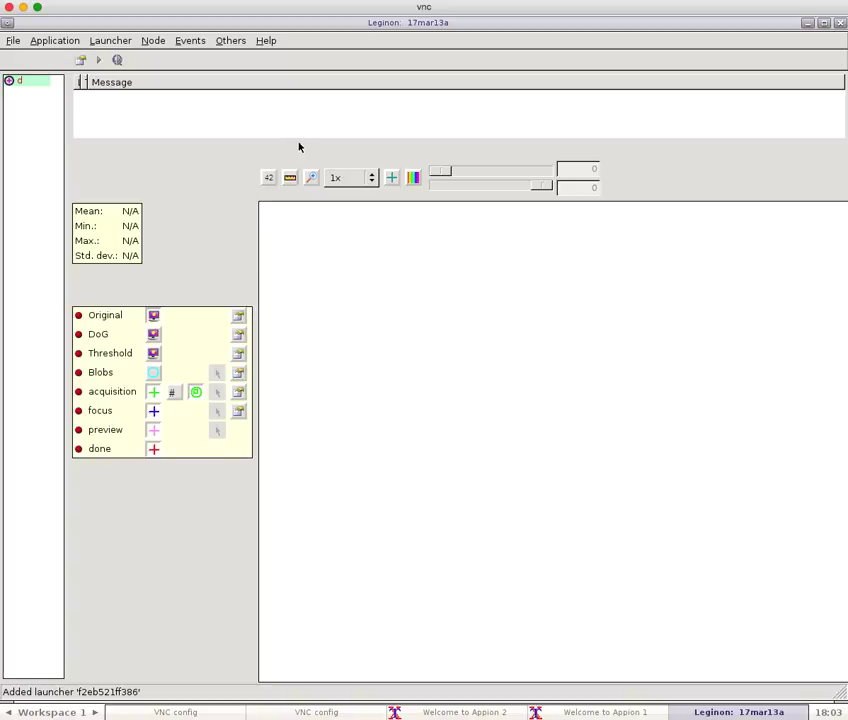
pyautogui.moveTo(300, 139); pyautogui.dragTo(303, 176)
# Step: Load the original grid image, leaving the DoG settings unchanged
pyautogui.click(240, 358)
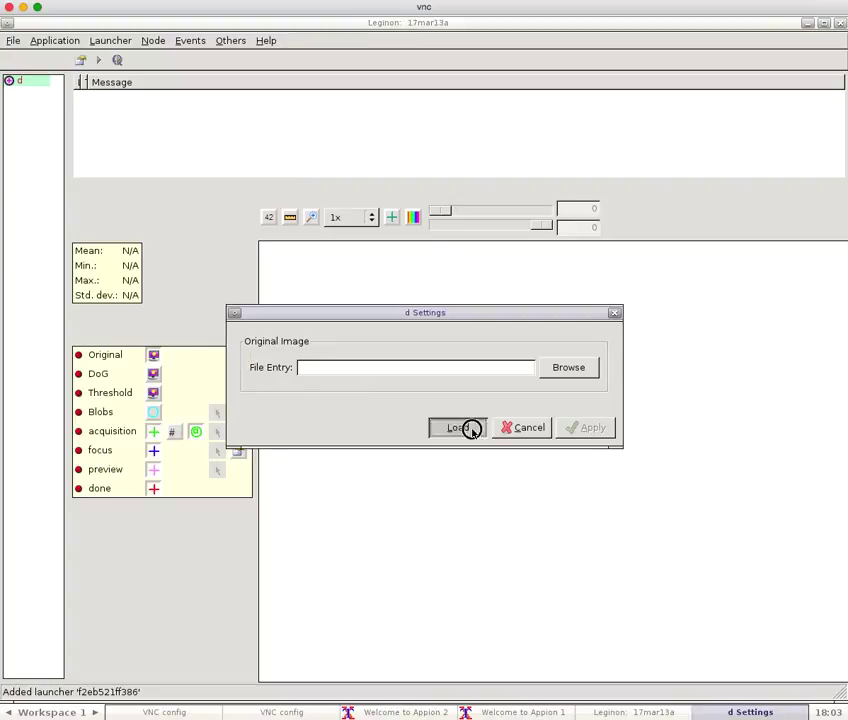
pyautogui.click(469, 428)
pyautogui.click(240, 375)
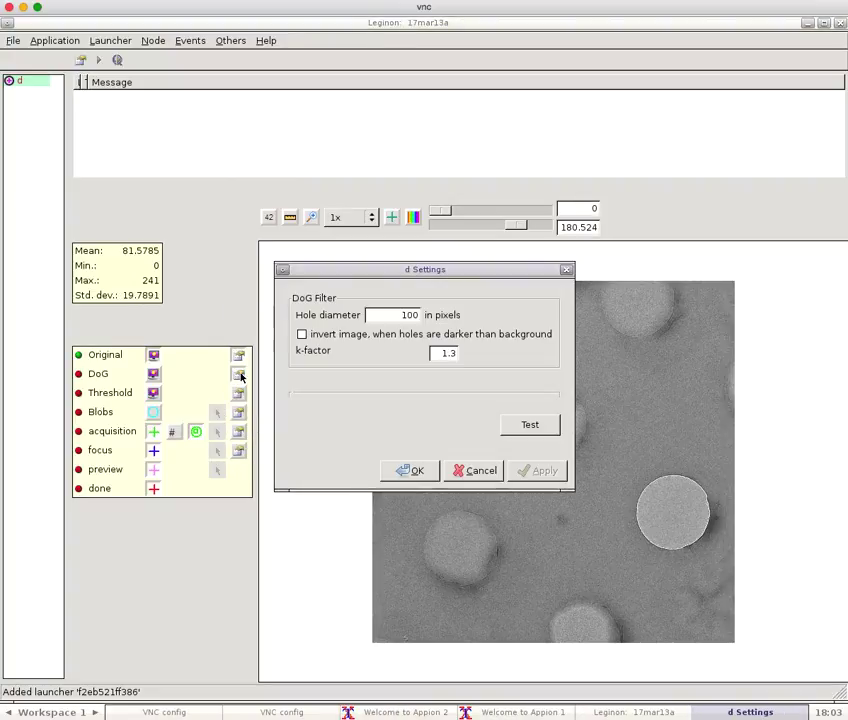
pyautogui.click(473, 469)
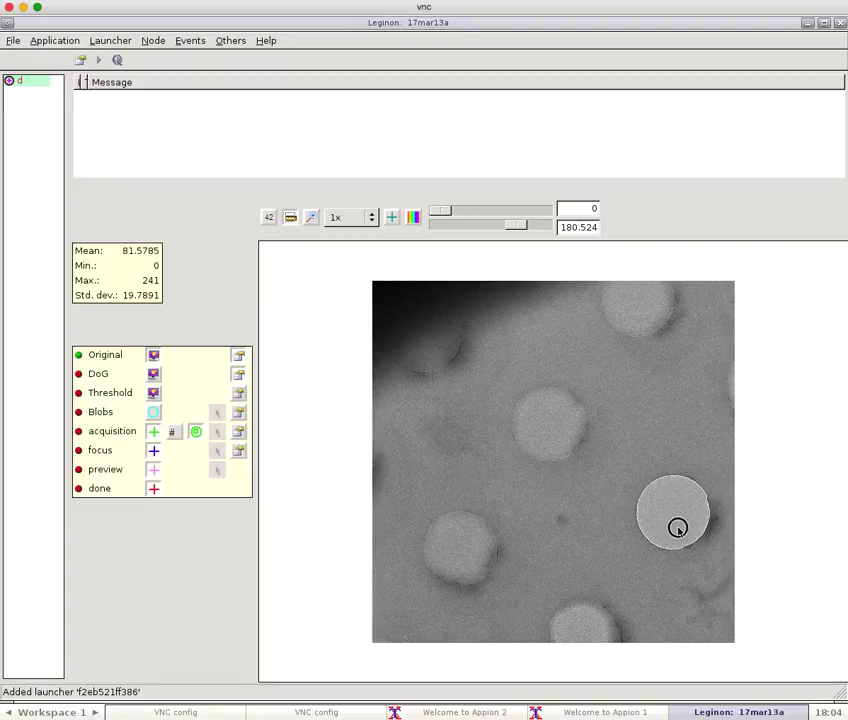
# Step: Measure a hole's diameter with the ruler, about 98 pixels across
pyautogui.moveTo(686, 541); pyautogui.dragTo(655, 479)
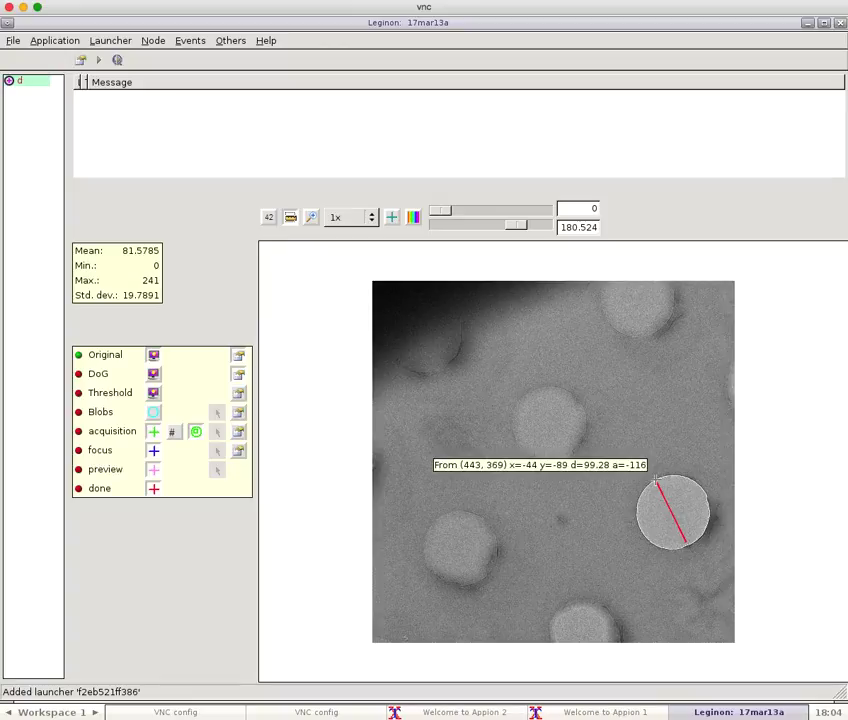
pyautogui.click(650, 481)
pyautogui.click(649, 537)
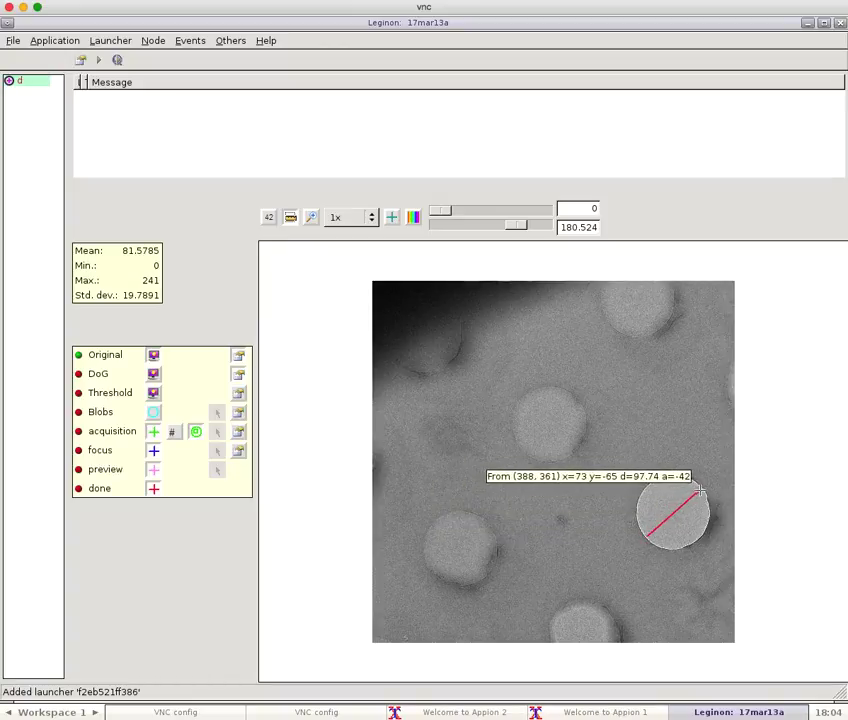
pyautogui.click(704, 489)
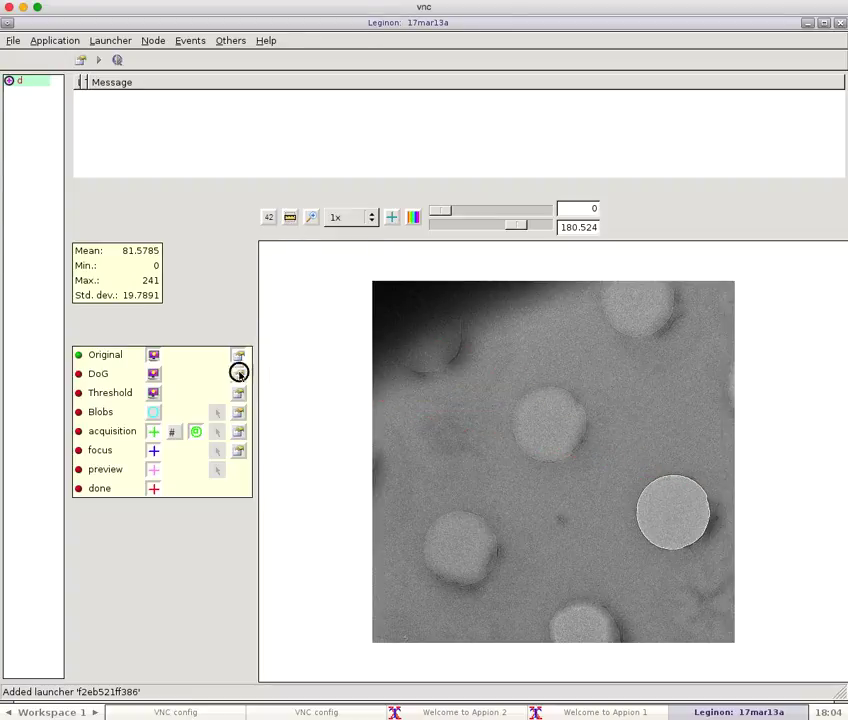
# Step: Test and accept the DoG filter and threshold settings on the image
pyautogui.click(239, 374)
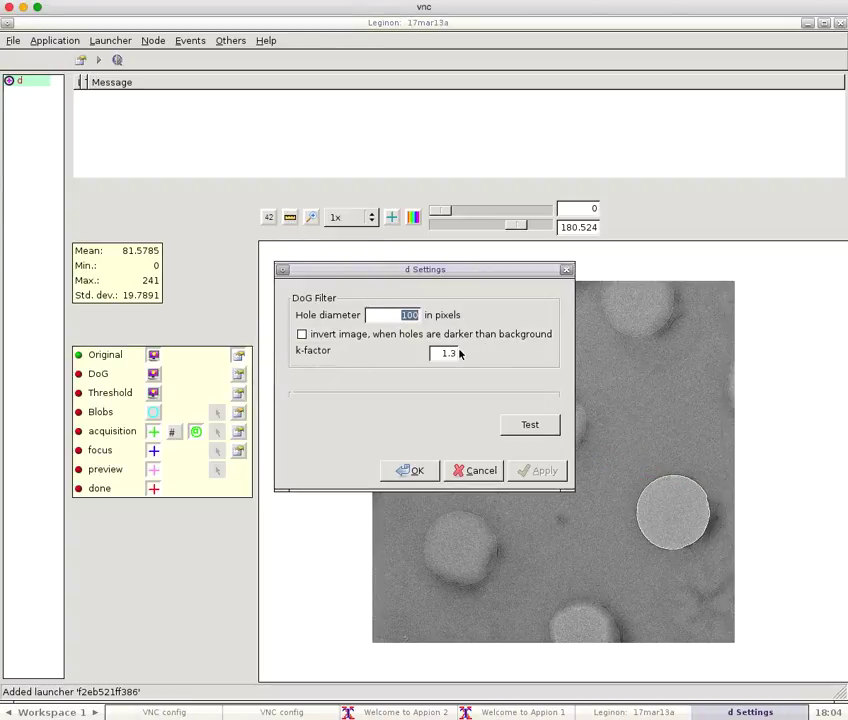
pyautogui.click(529, 425)
pyautogui.click(418, 471)
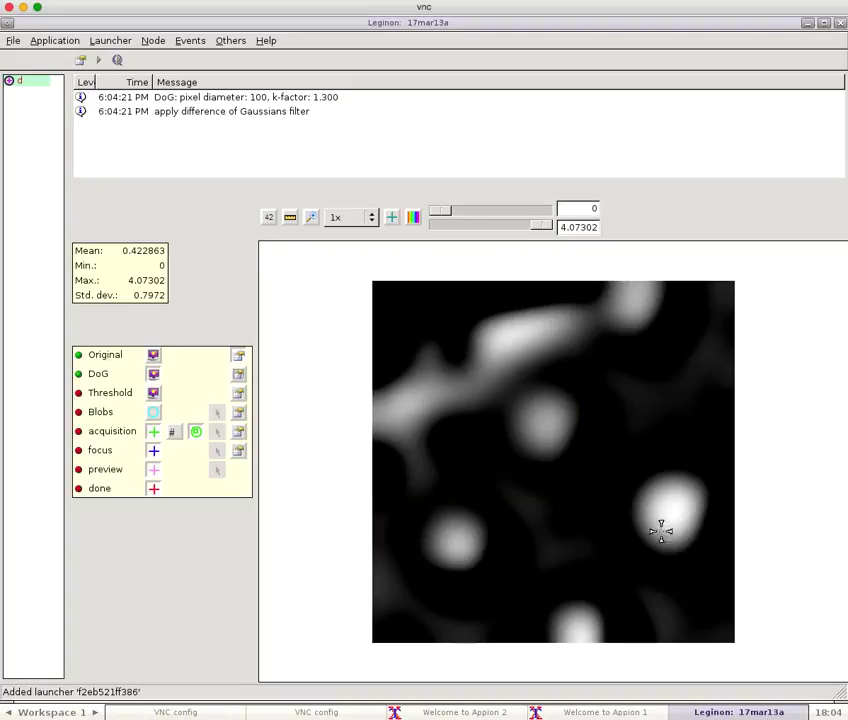
pyautogui.click(238, 393)
pyautogui.click(481, 401)
pyautogui.click(360, 449)
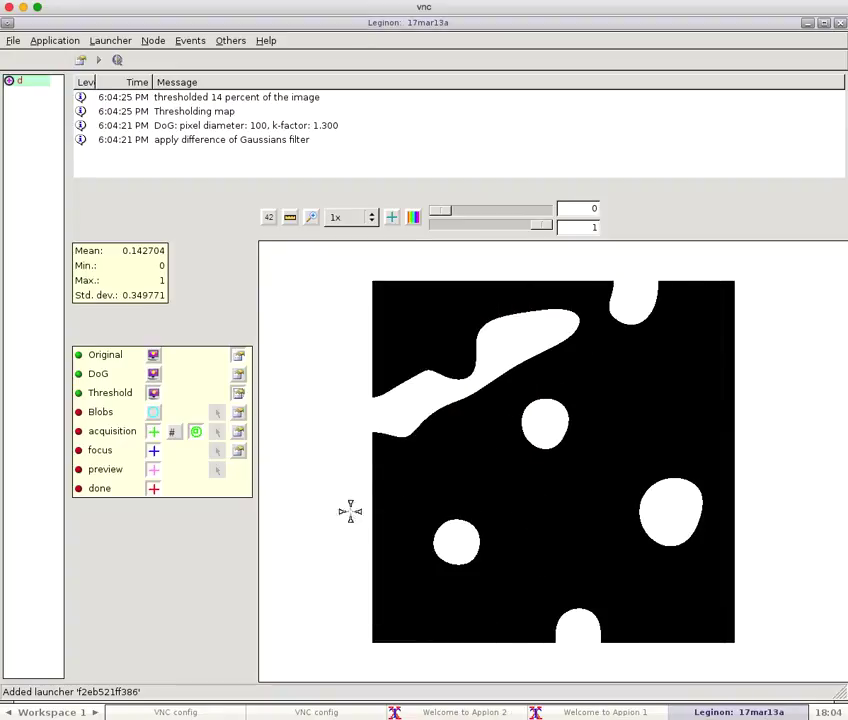
# Step: Find the five hole blobs and bring up the acquisition targeting settings
pyautogui.click(238, 412)
pyautogui.click(435, 419)
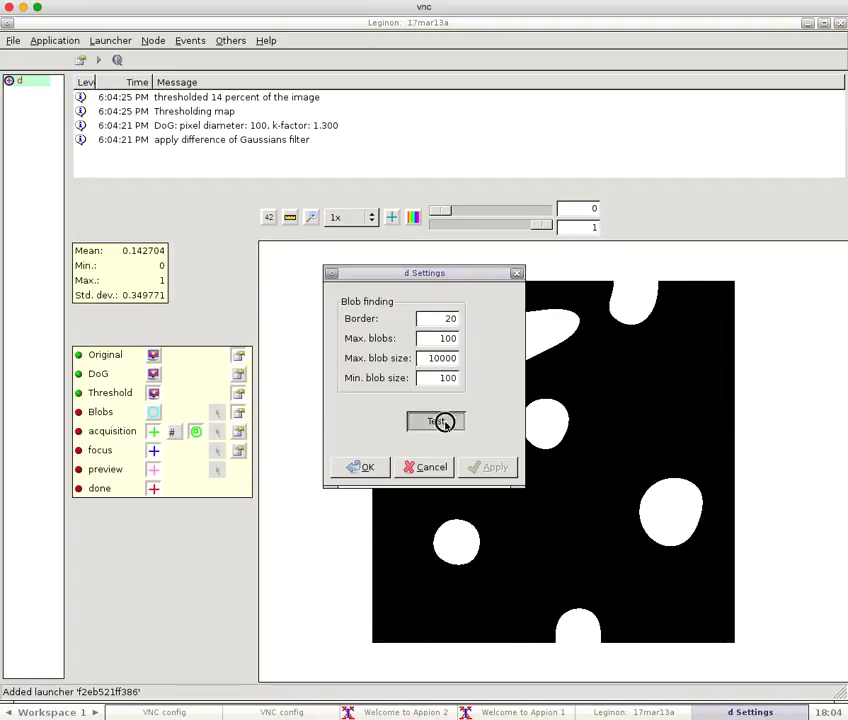
pyautogui.click(354, 466)
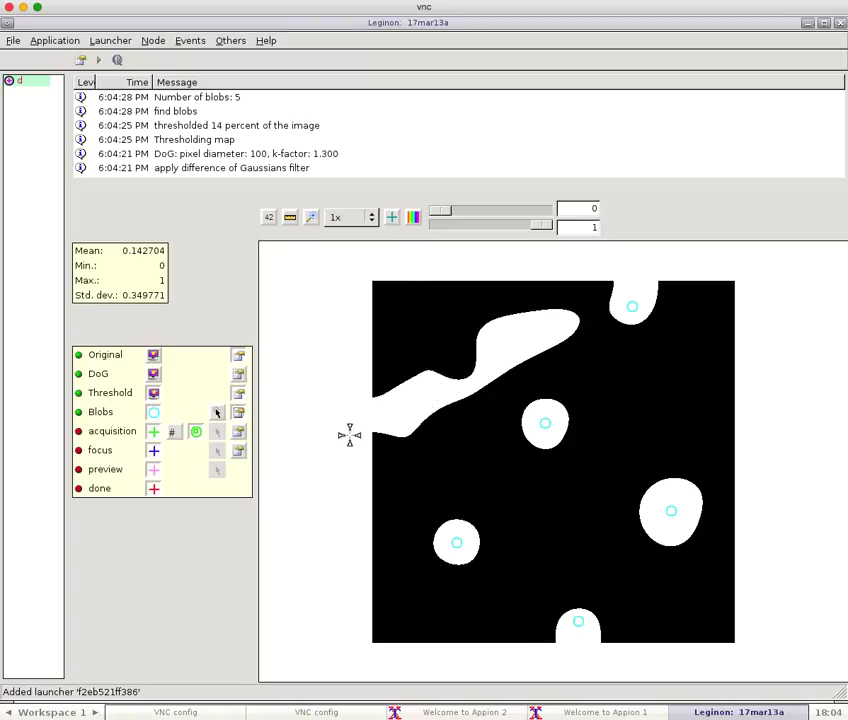
pyautogui.click(243, 433)
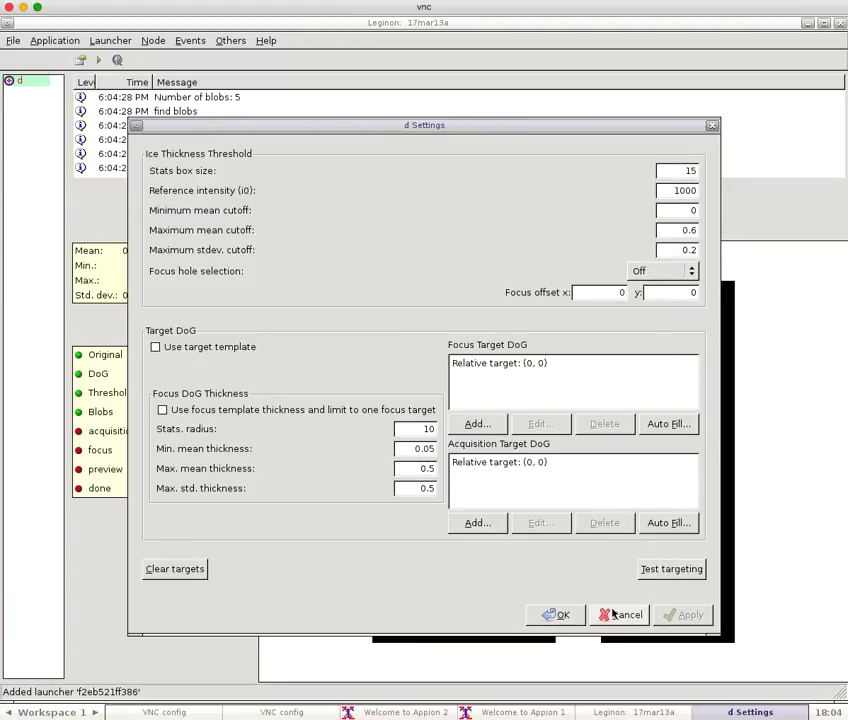
# Step: Set reference intensity 110 and max stdev cutoff 0.8, testing targeting for five acquisition targets
pyautogui.click(553, 614)
pyautogui.click(153, 356)
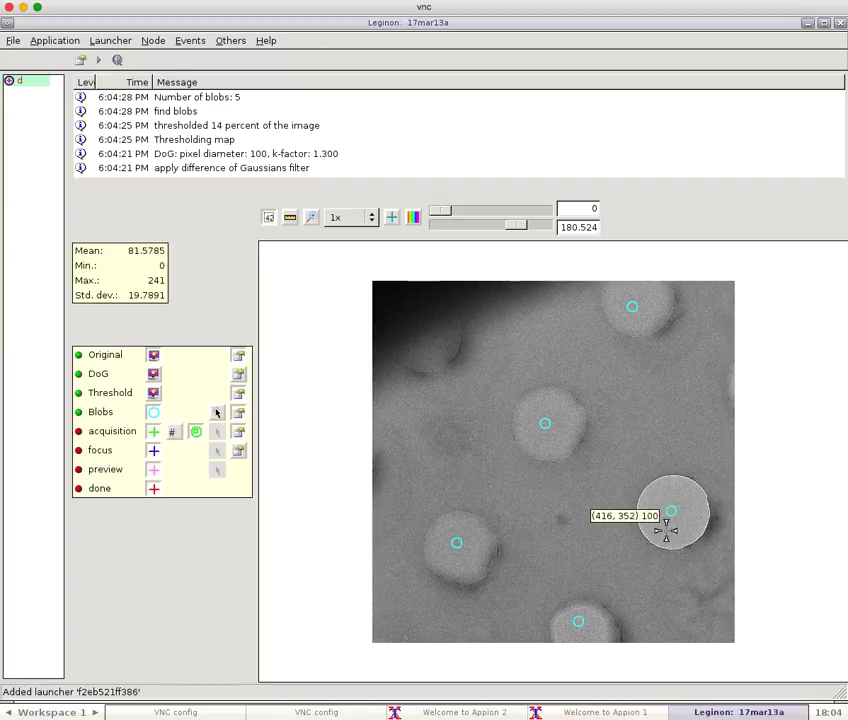
pyautogui.click(241, 432)
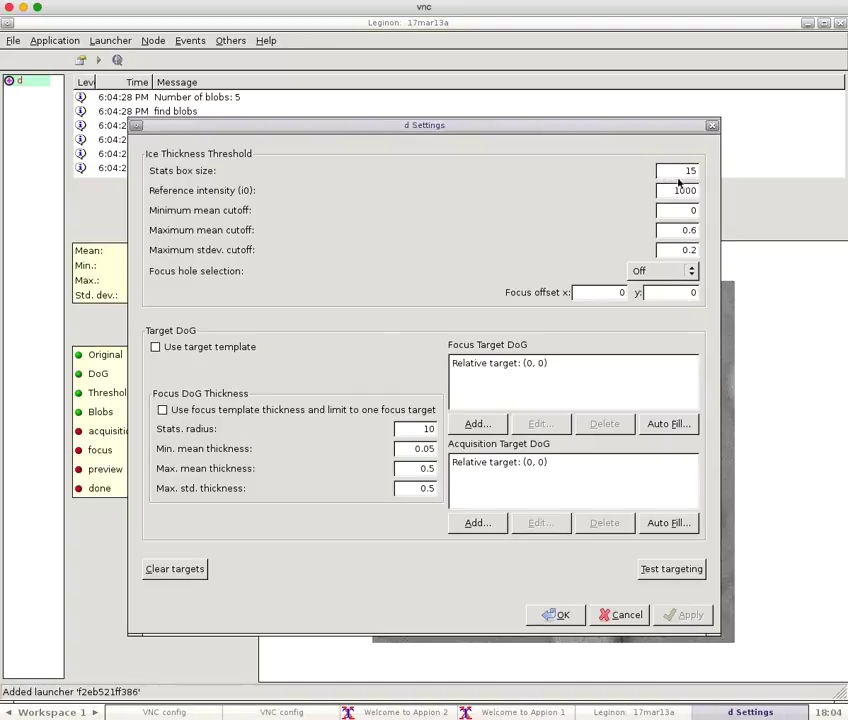
pyautogui.press('BackSpace')
pyautogui.press('BackSpace')
pyautogui.press('BackSpace')
pyautogui.write('10')
pyautogui.hotkey('shift', 'Tab')
pyautogui.doubleClick(678, 250)
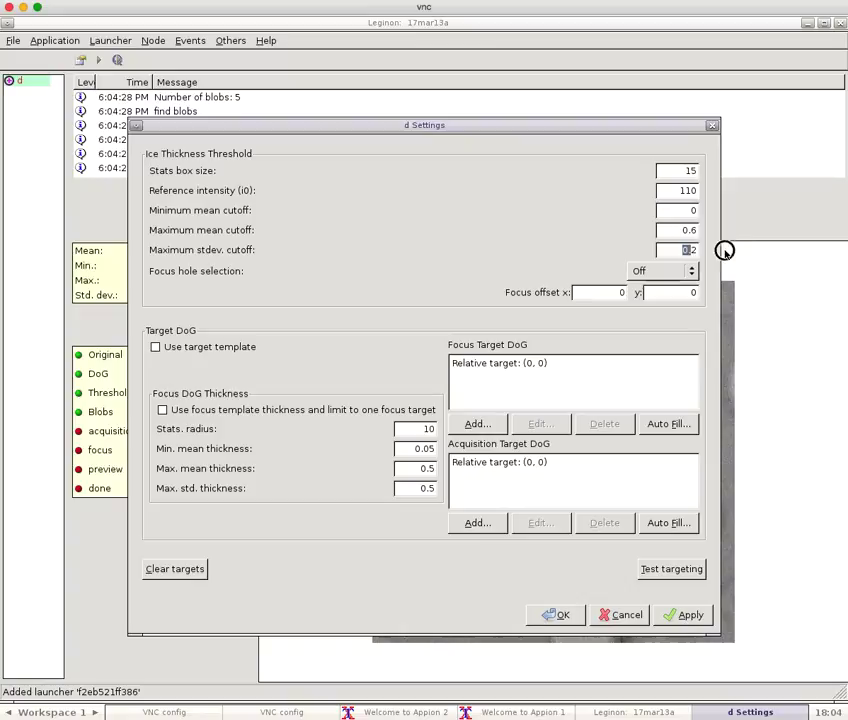
pyautogui.write('0.8')
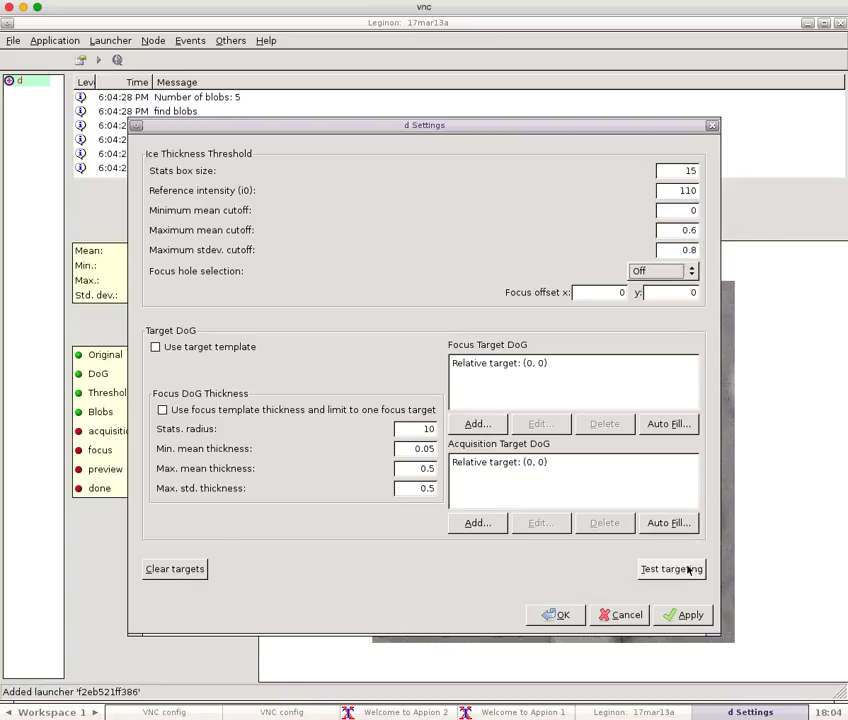
pyautogui.click(672, 568)
pyautogui.click(600, 615)
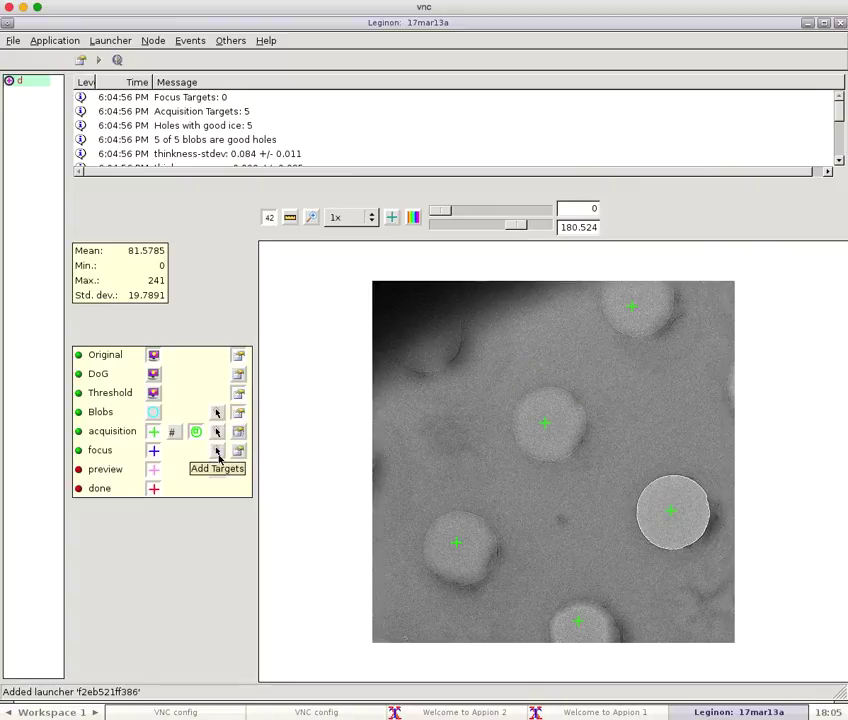
# Step: Add a focus target on carbon near the image centre
pyautogui.click(217, 452)
pyautogui.click(563, 521)
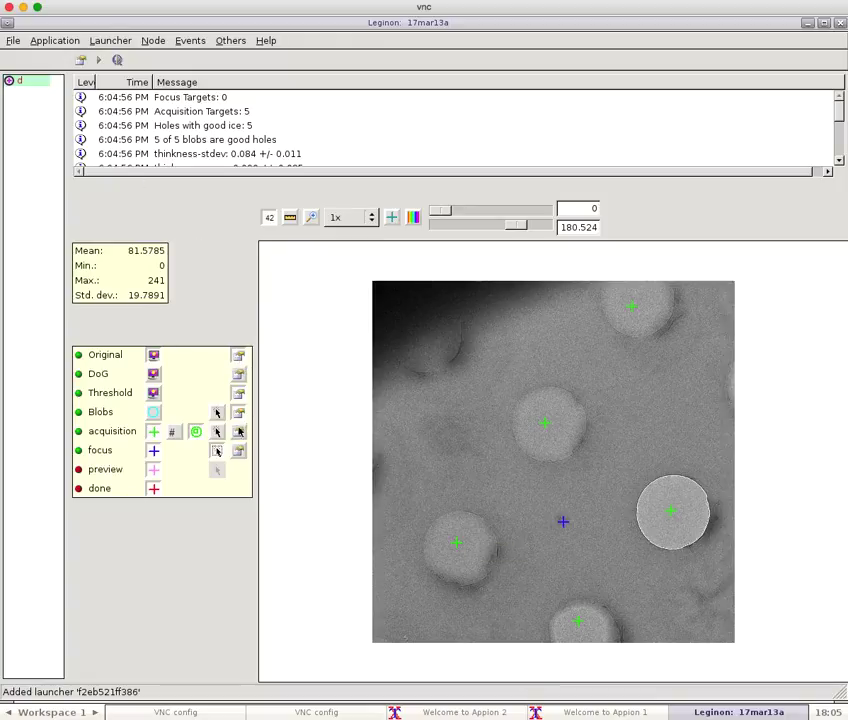
pyautogui.click(239, 434)
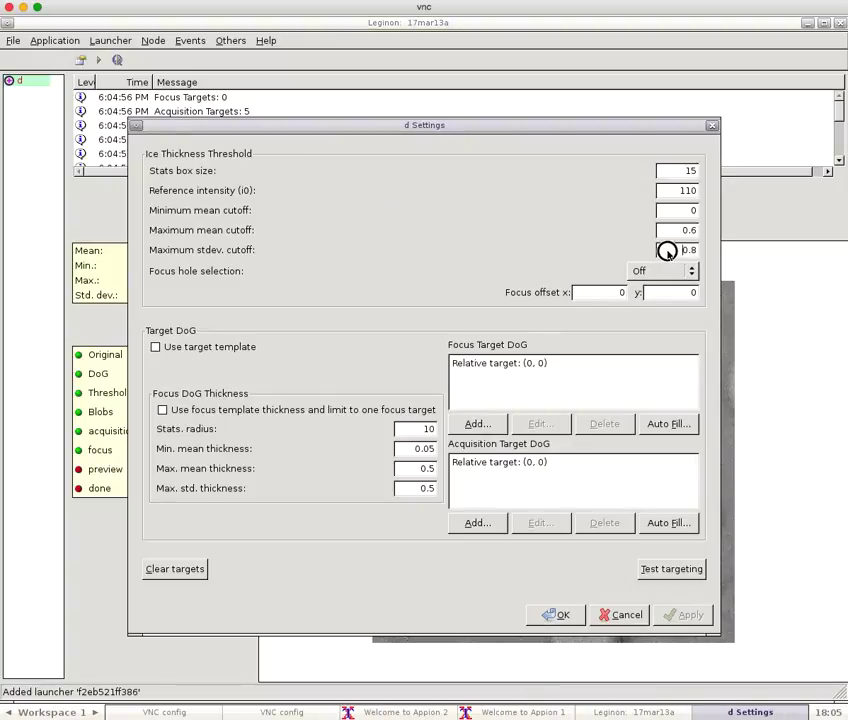
# Step: Load the lacy carbon .mrc image from /emg/sw/myami as the original image
pyautogui.click(553, 613)
pyautogui.click(239, 356)
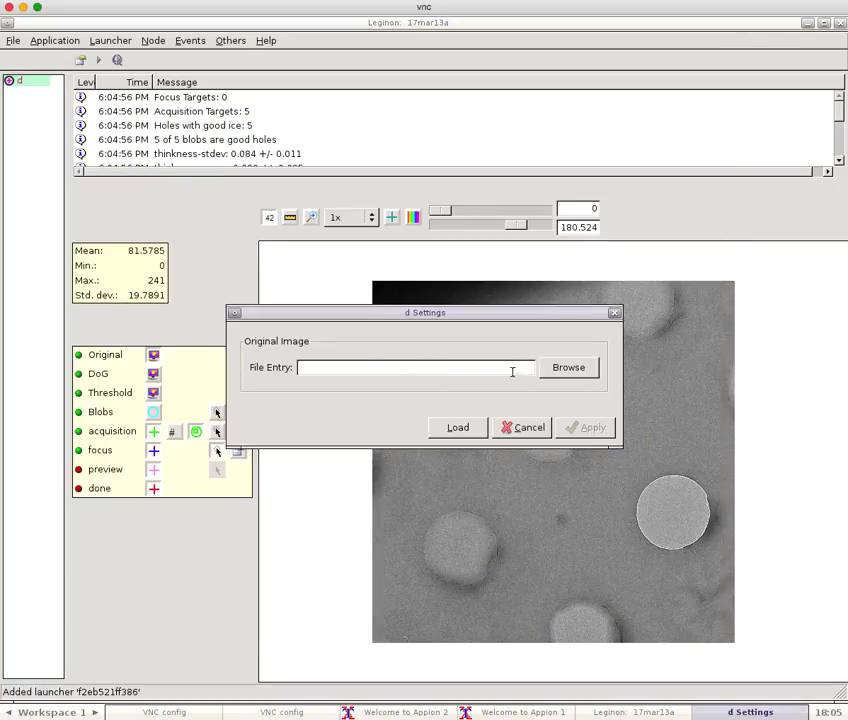
pyautogui.click(562, 367)
pyautogui.click(194, 213)
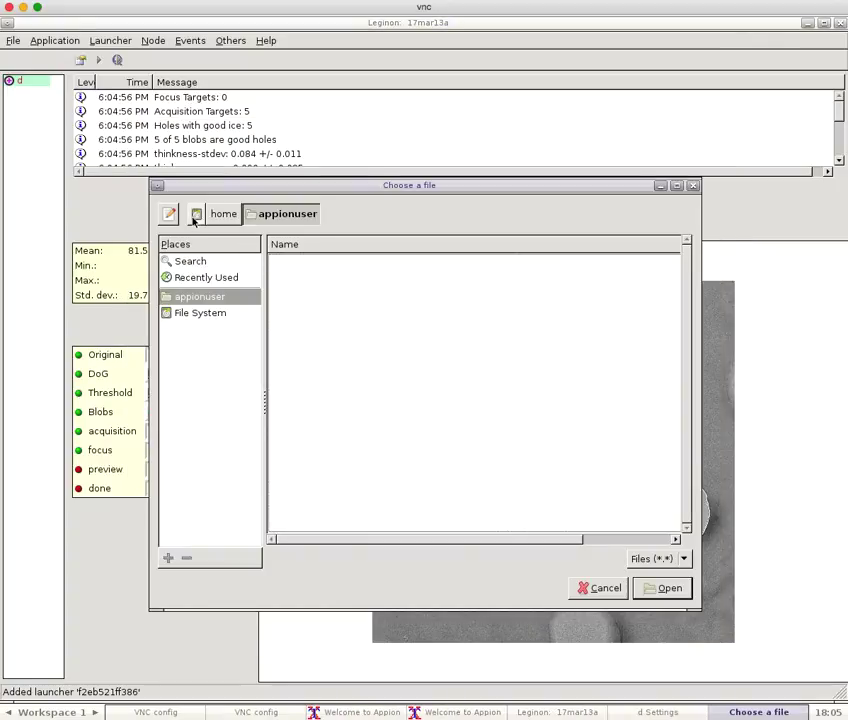
pyautogui.click(197, 213)
pyautogui.doubleClick(299, 311)
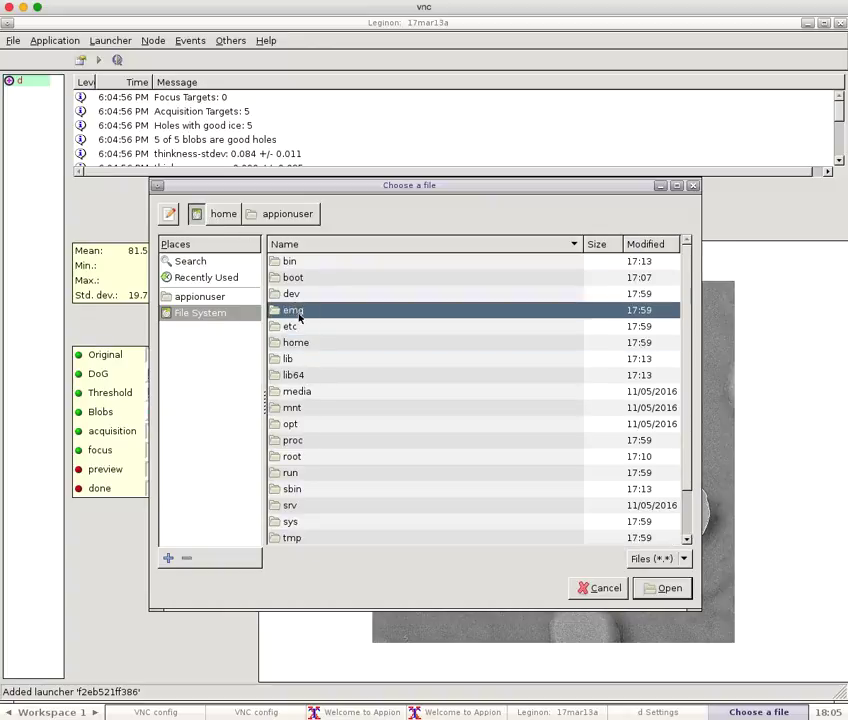
pyautogui.doubleClick(292, 279)
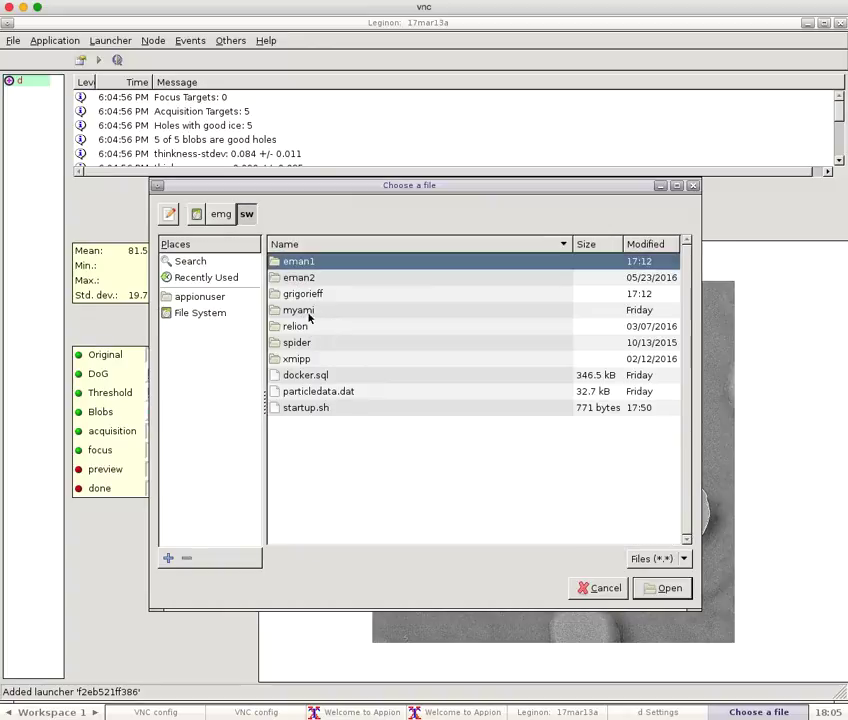
pyautogui.doubleClick(298, 311)
pyautogui.click(325, 489)
pyautogui.click(668, 588)
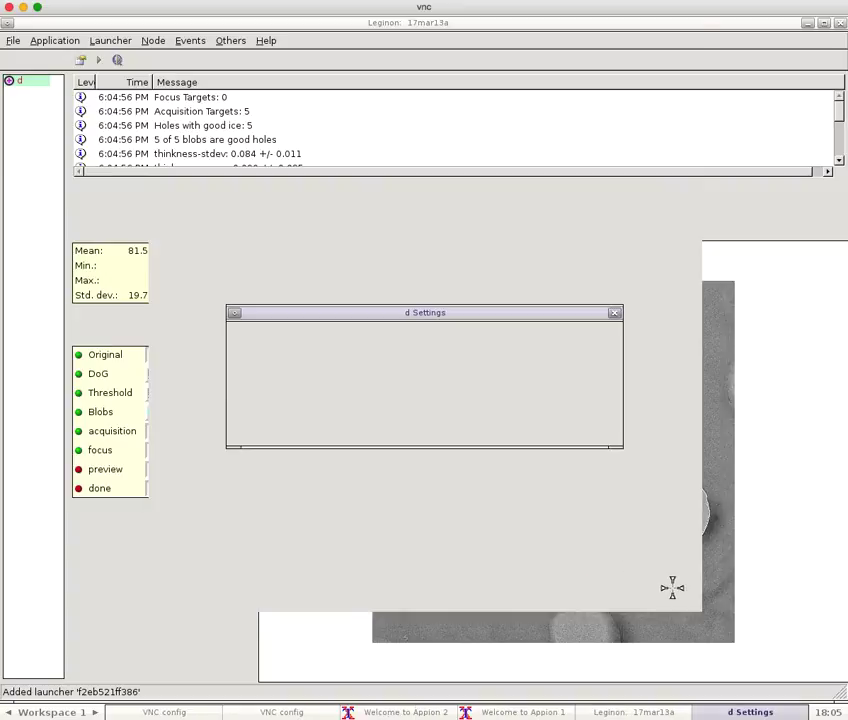
# Step: Display the loaded micrograph at 1/2x zoom
pyautogui.click(455, 428)
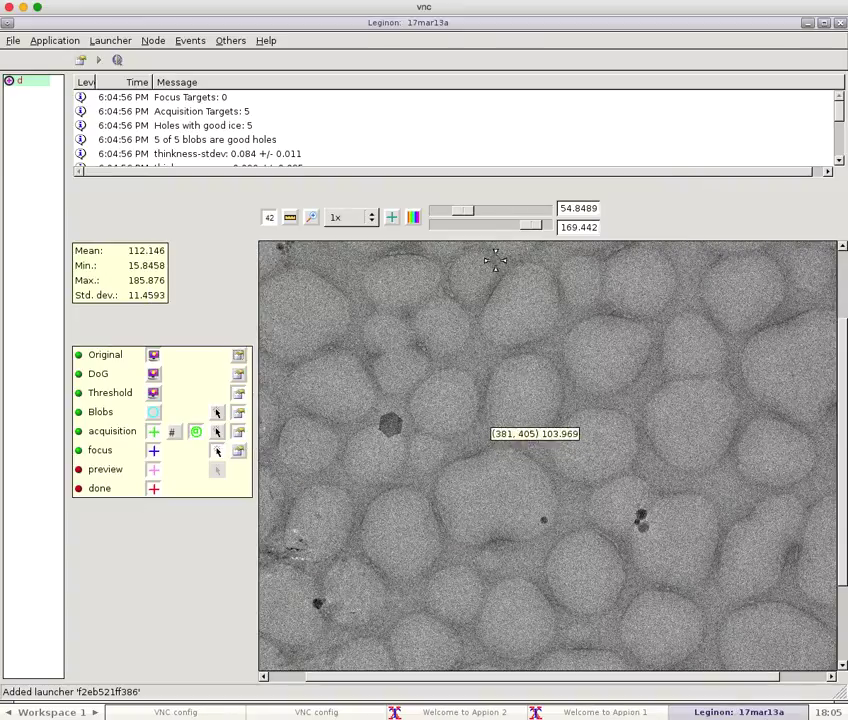
pyautogui.click(365, 217)
pyautogui.click(361, 251)
pyautogui.click(354, 218)
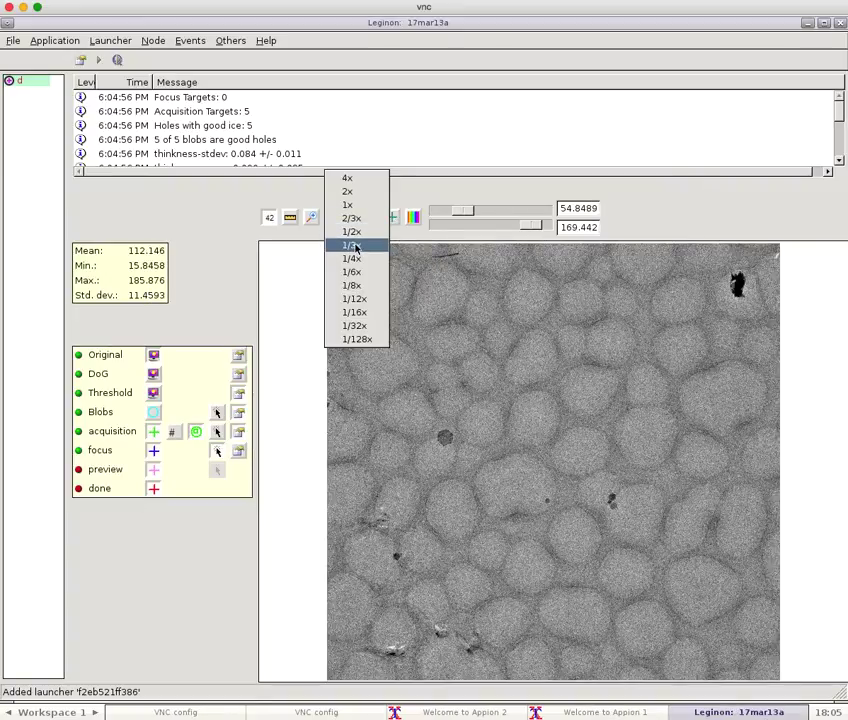
pyautogui.click(356, 231)
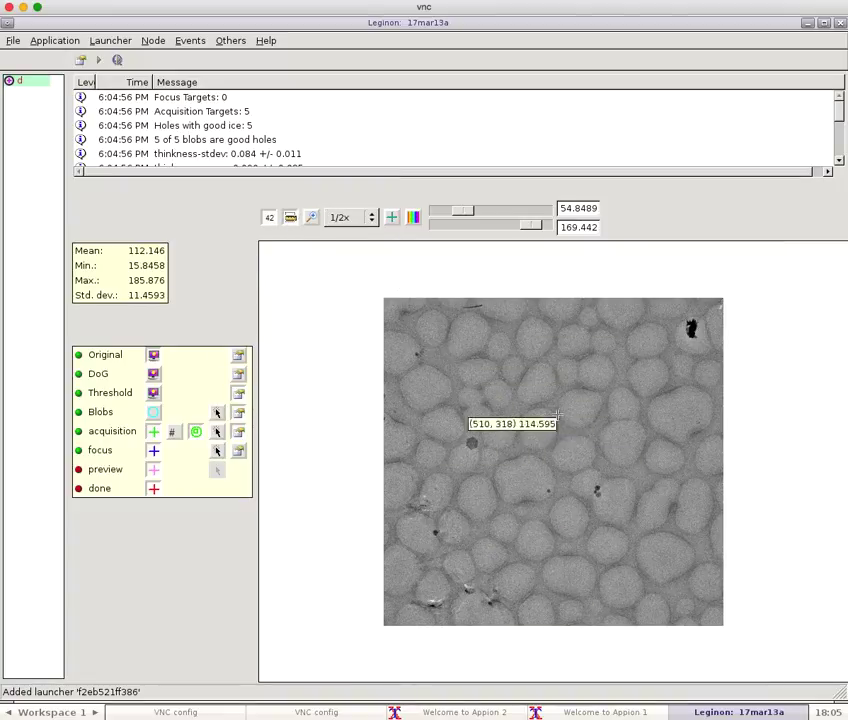
# Step: Measure several hole diameters with the ruler, roughly 100 pixels each
pyautogui.moveTo(529, 413); pyautogui.dragTo(546, 446)
pyautogui.click(546, 446)
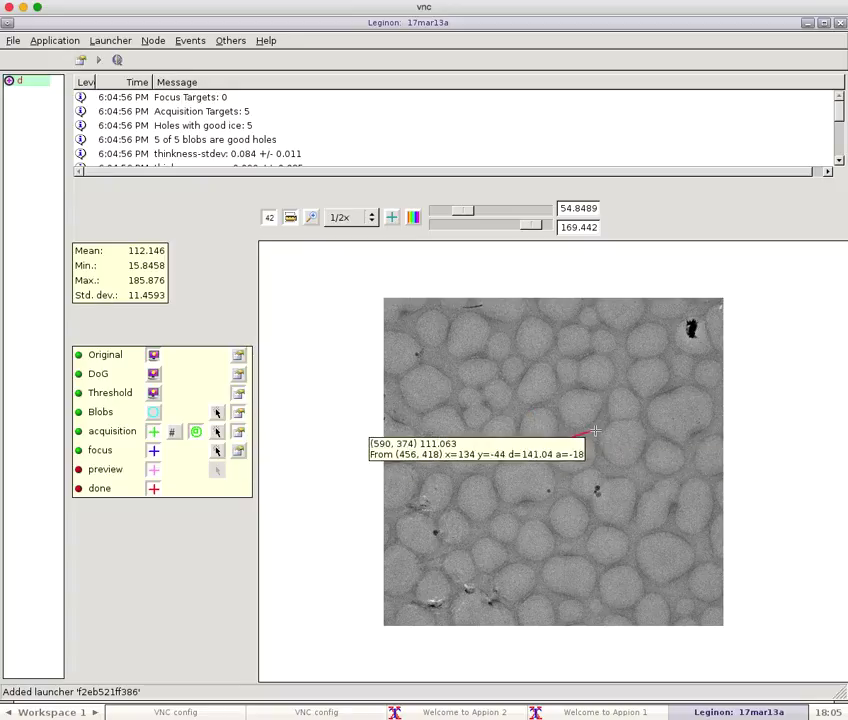
pyautogui.click(582, 425)
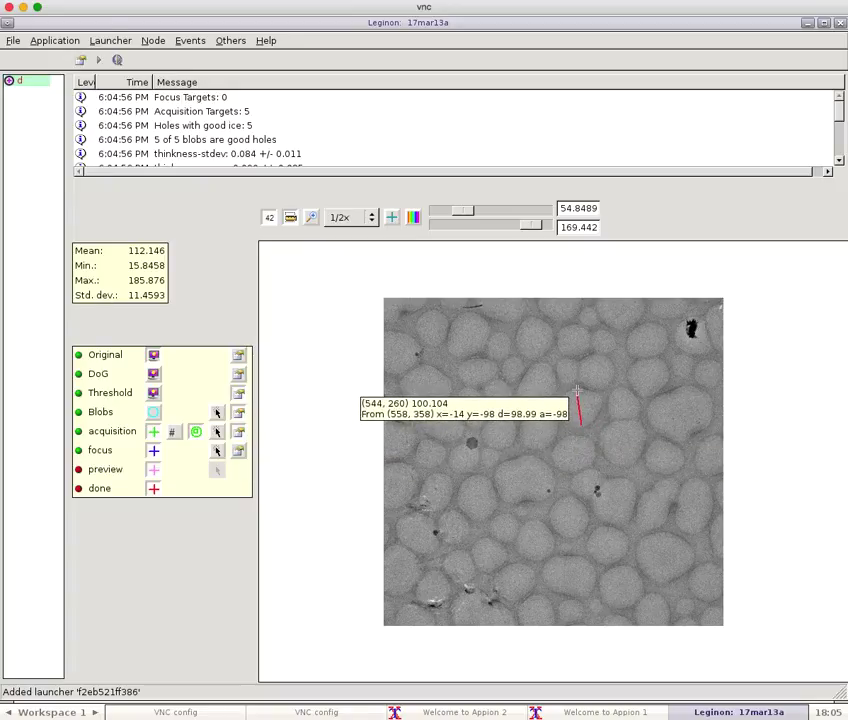
pyautogui.click(577, 390)
pyautogui.click(647, 393)
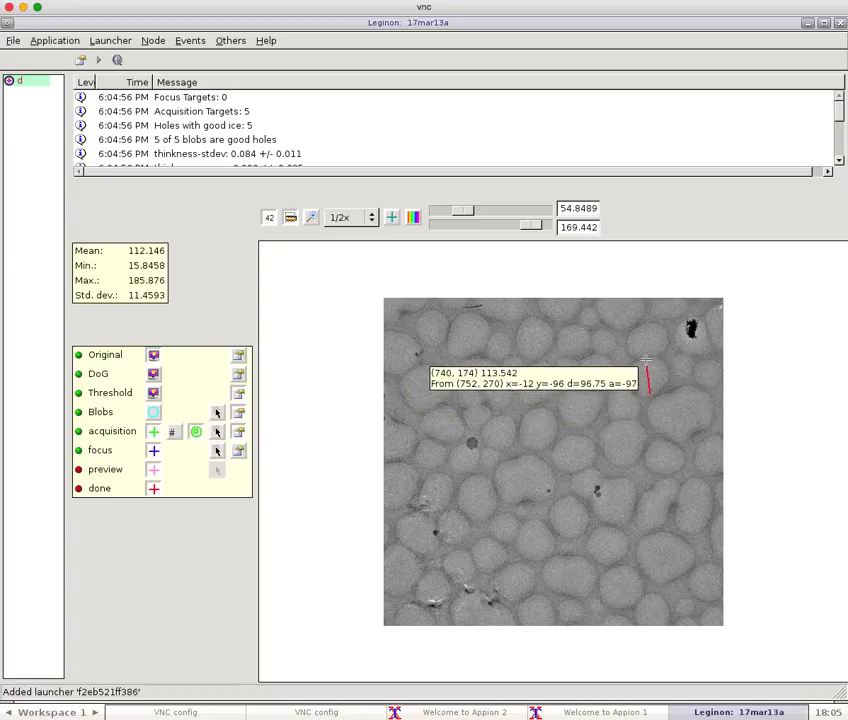
pyautogui.click(646, 359)
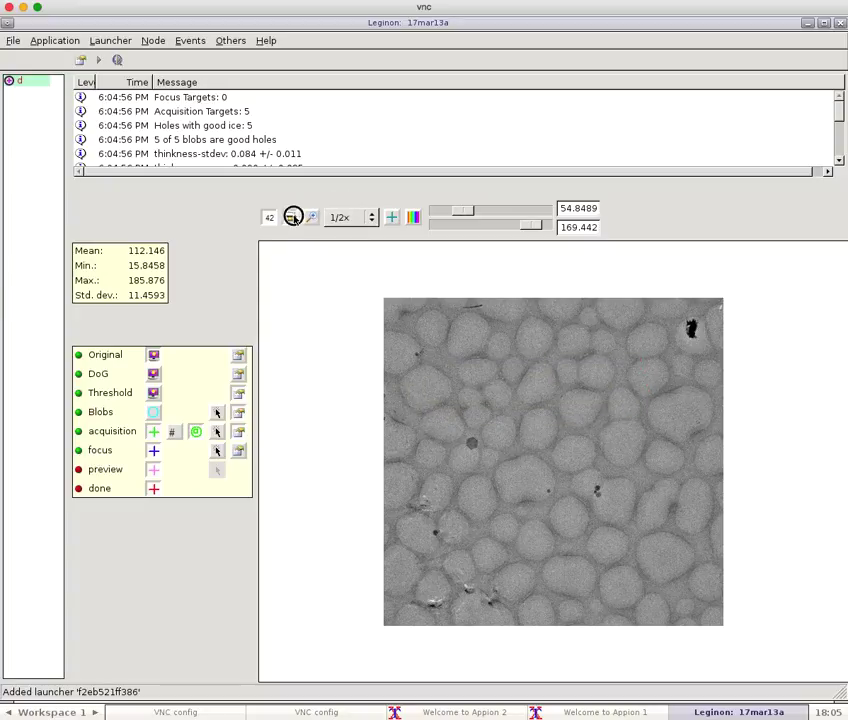
pyautogui.click(293, 217)
# Step: Run the DoG filter, threshold and blob finding on the lacy carbon image
pyautogui.click(238, 372)
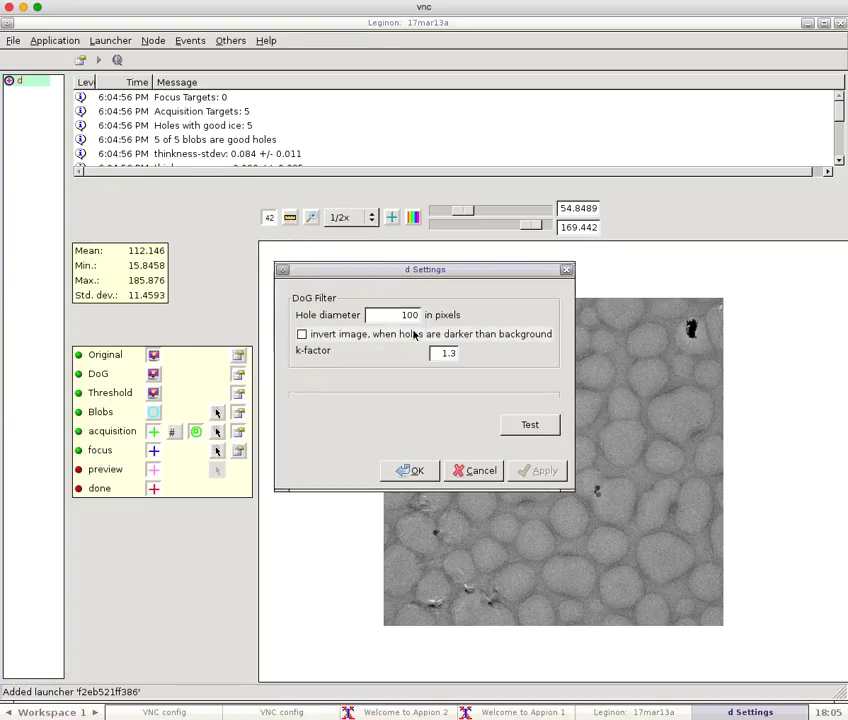
pyautogui.click(529, 424)
pyautogui.click(410, 471)
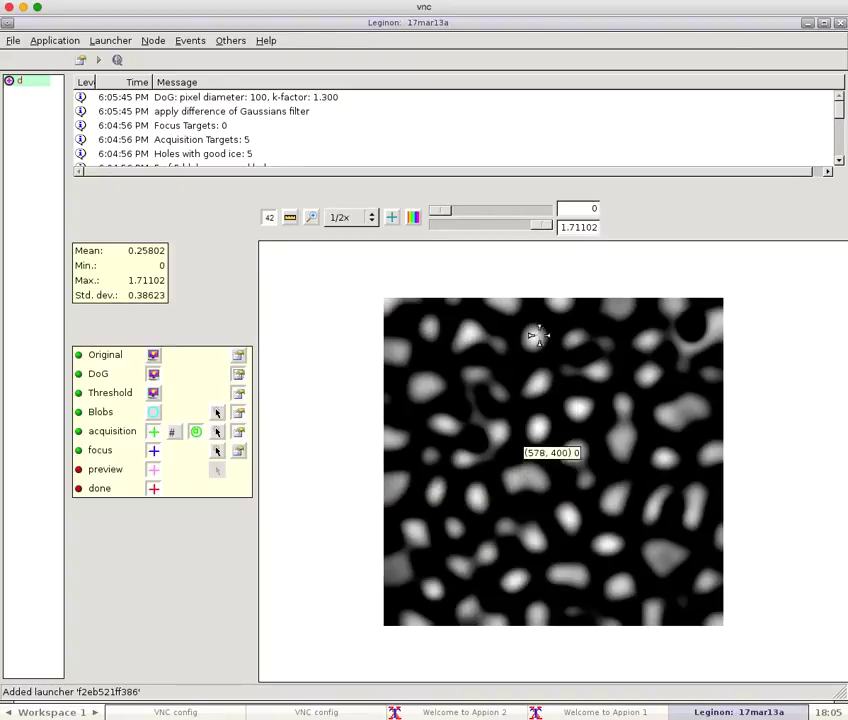
pyautogui.click(238, 394)
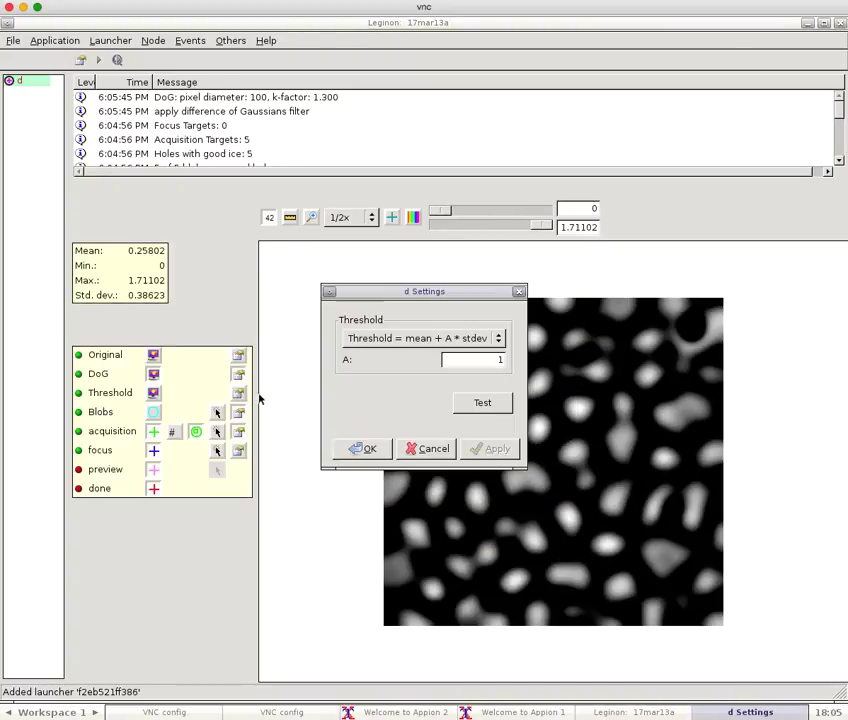
pyautogui.click(479, 401)
pyautogui.click(362, 449)
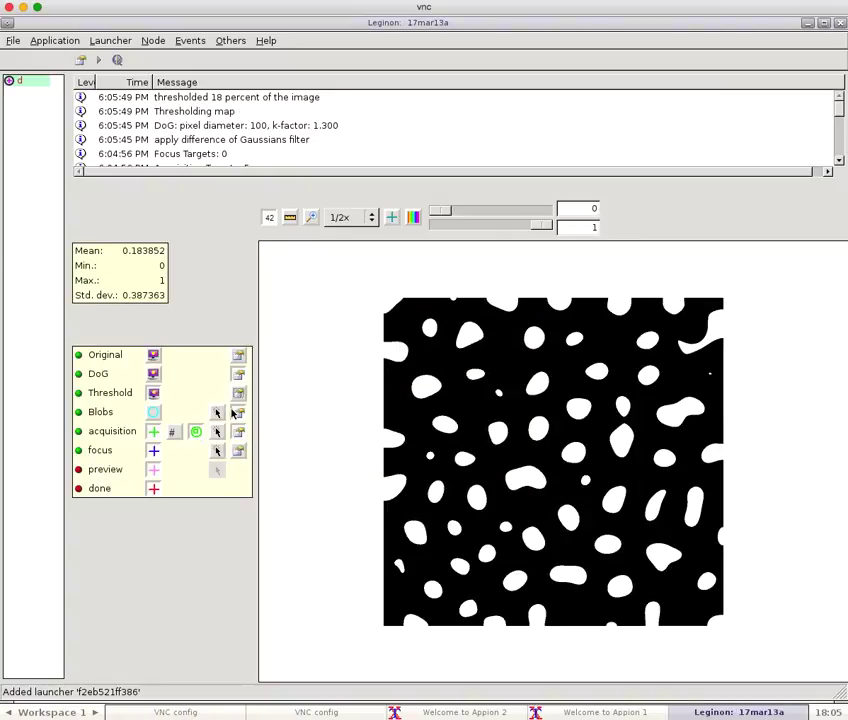
pyautogui.click(236, 412)
pyautogui.click(436, 421)
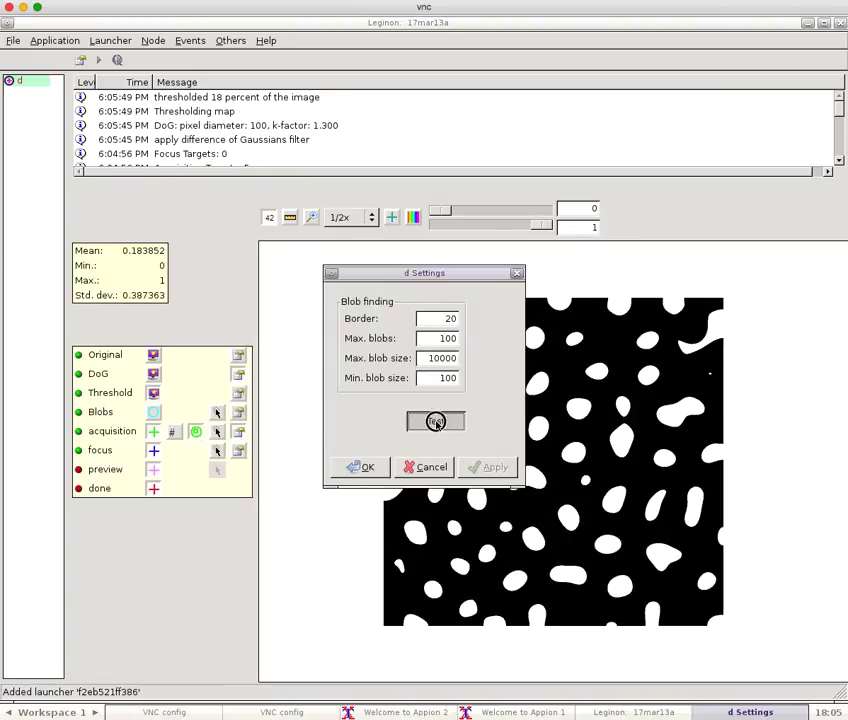
pyautogui.click(372, 465)
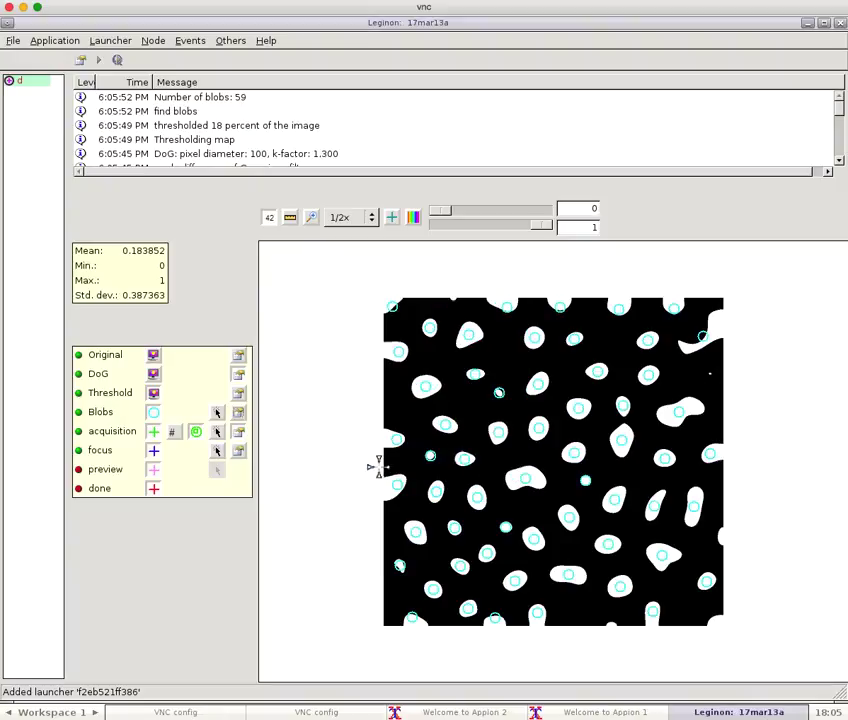
# Step: Test targeting to get 59 acquisition targets and place a focus target near the centre
pyautogui.click(238, 447)
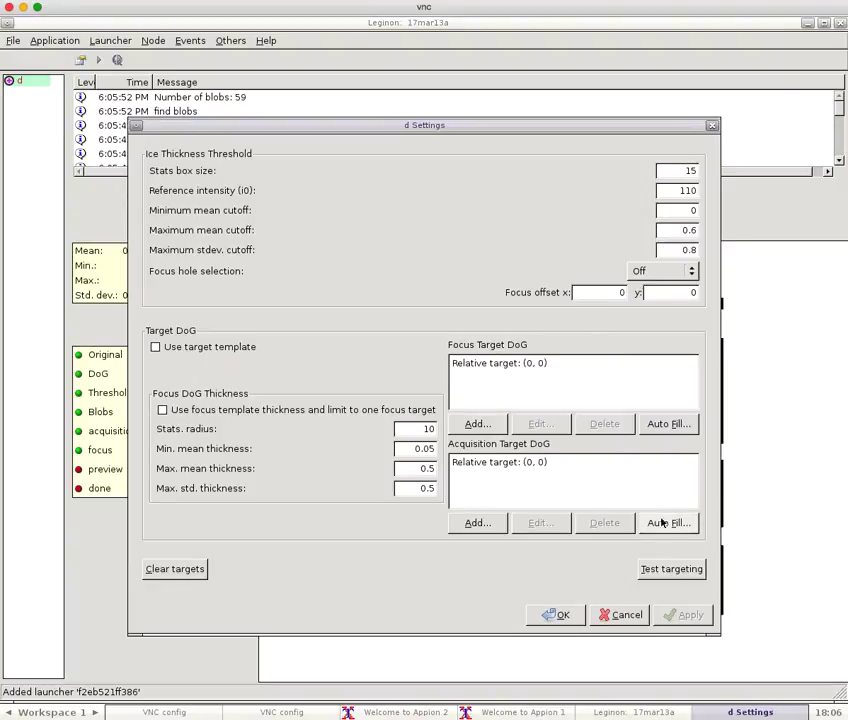
pyautogui.click(623, 614)
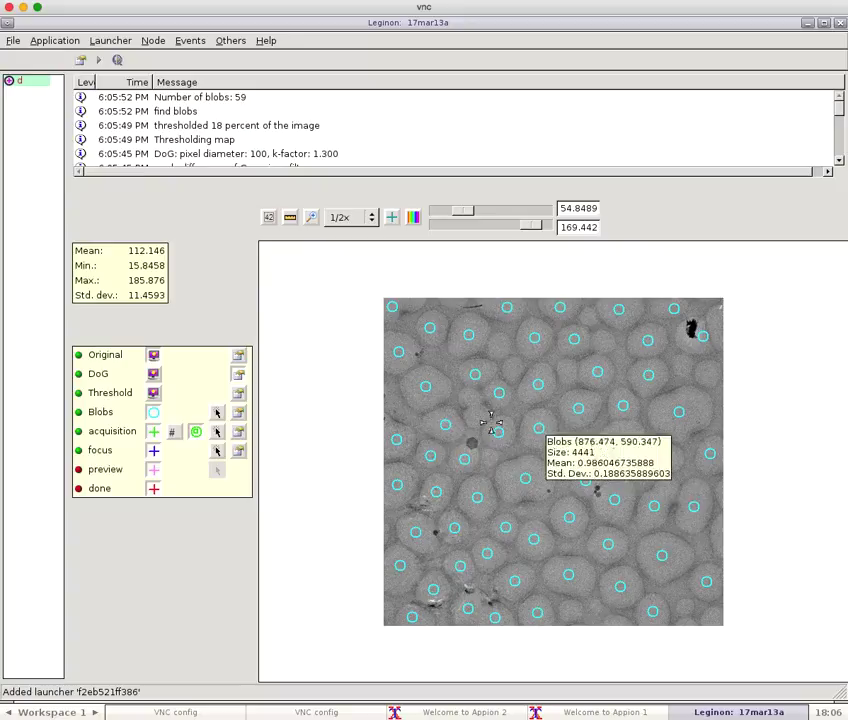
pyautogui.click(236, 432)
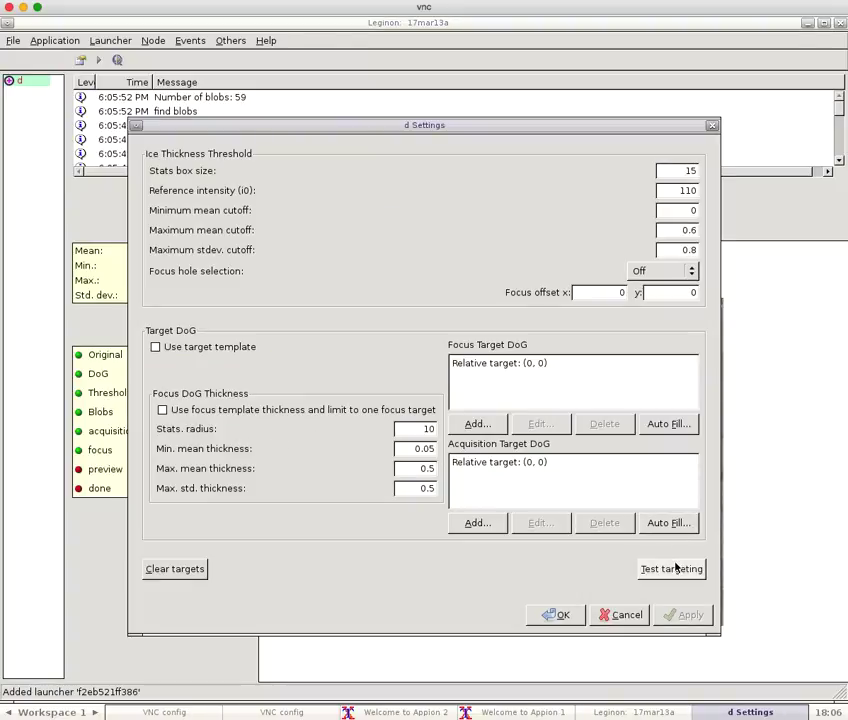
pyautogui.click(674, 620)
pyautogui.click(580, 614)
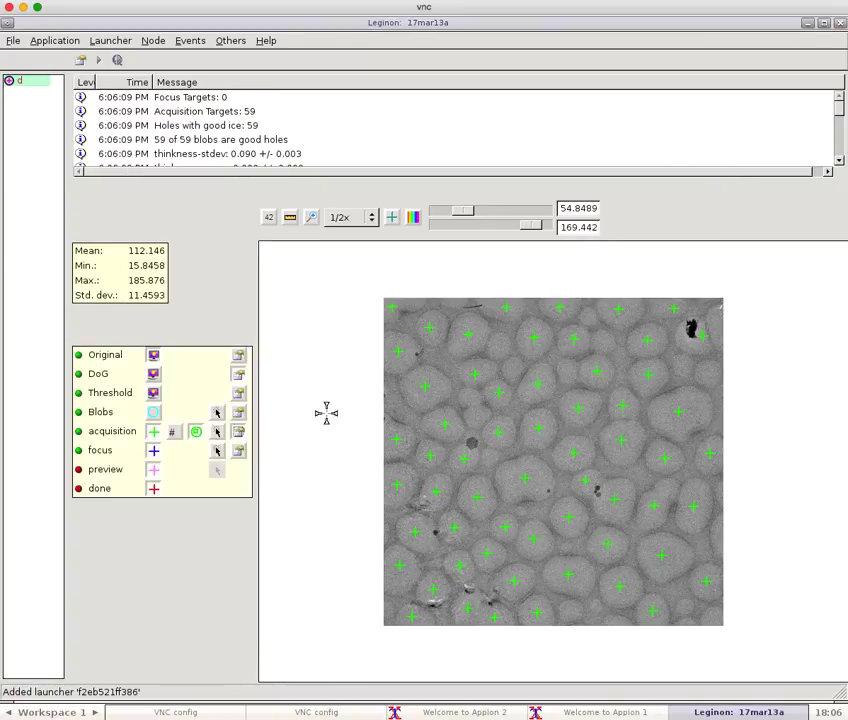
pyautogui.click(218, 451)
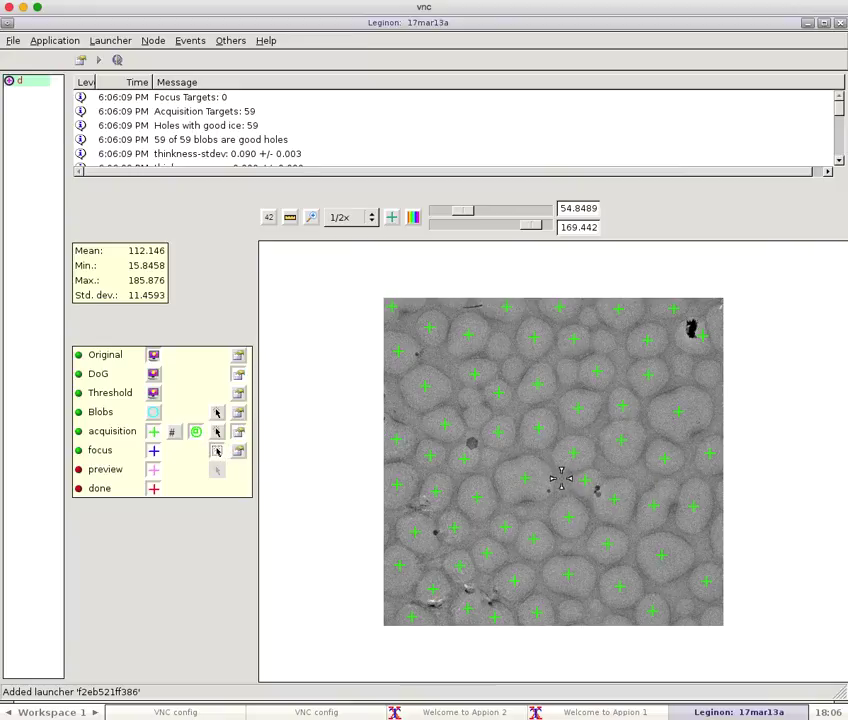
pyautogui.click(562, 482)
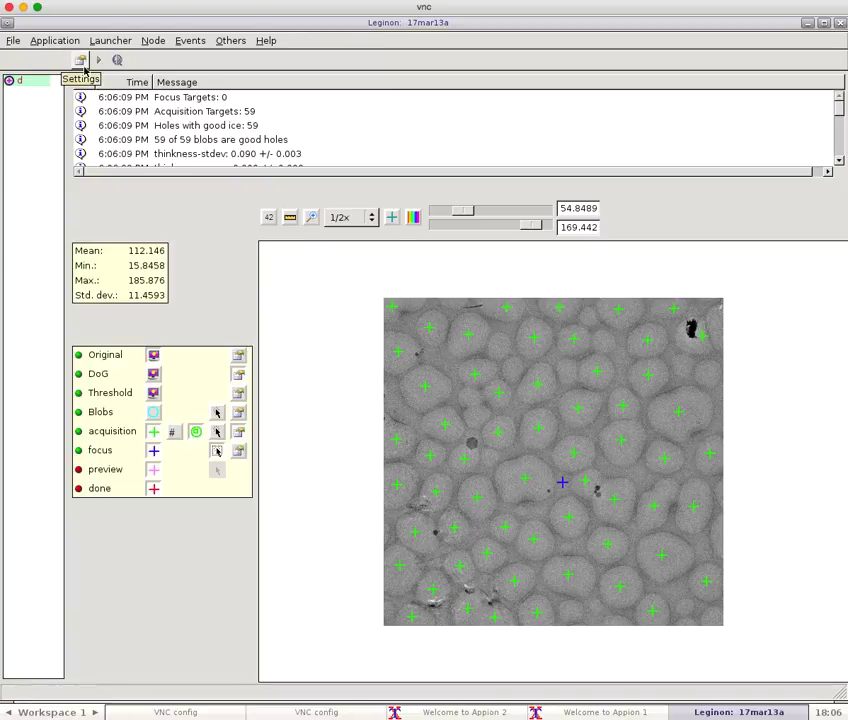
# Step: Remove the hole finder node d with Node > Kill
pyautogui.click(152, 40)
pyautogui.moveTo(174, 72)
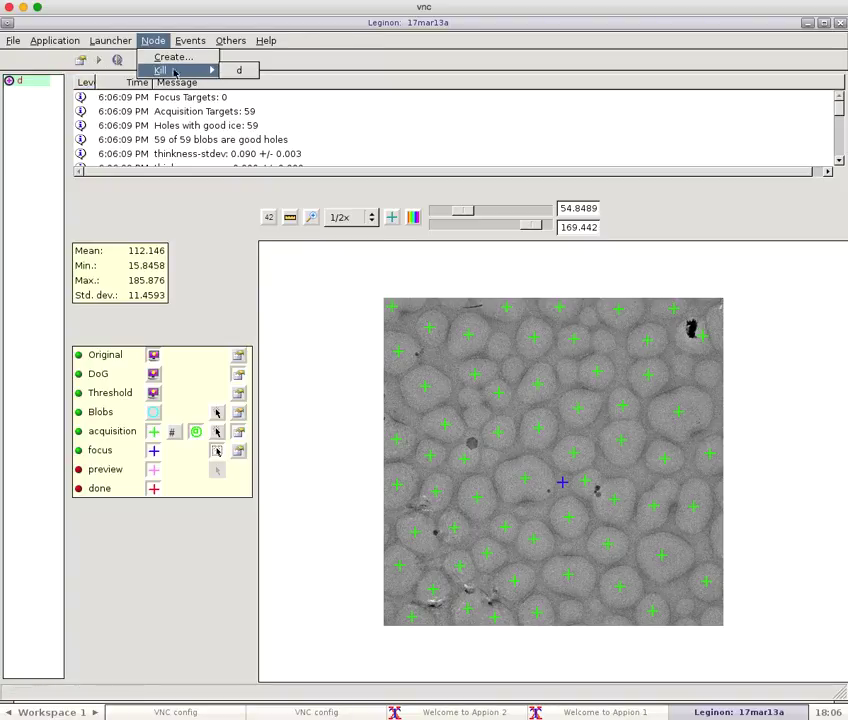
pyautogui.click(238, 70)
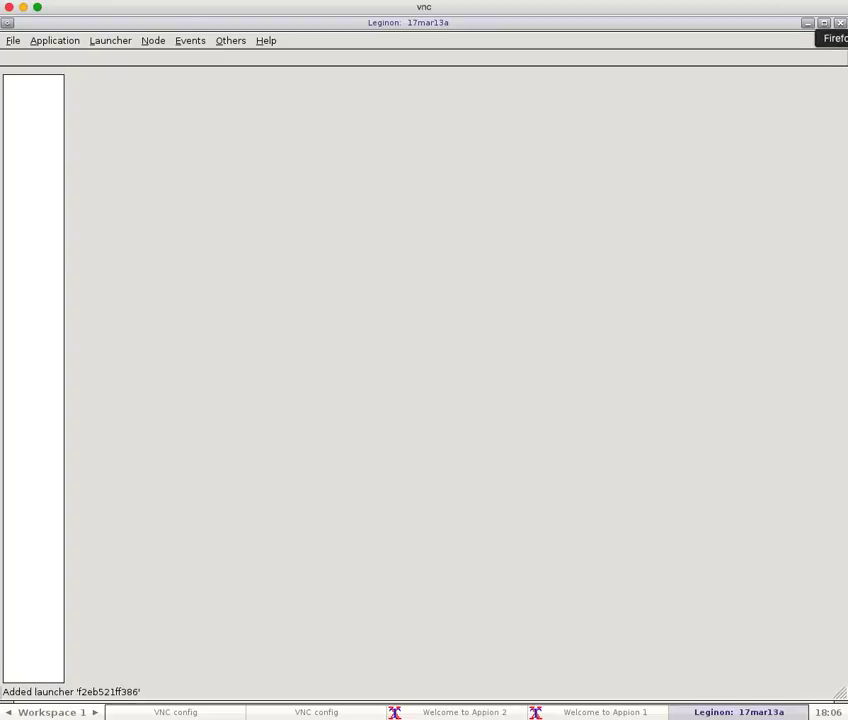
pyautogui.click(845, 40)
# Step: Import MSI-Lacey.xml to localhost from Appion's Applications Import/Export page
pyautogui.click(289, 411)
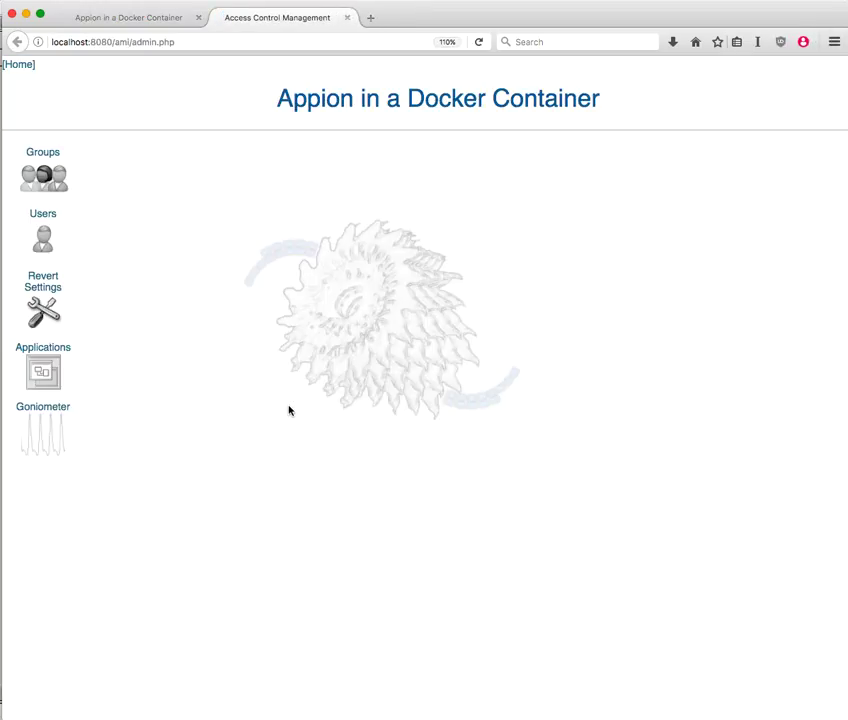
pyautogui.click(43, 371)
pyautogui.click(381, 244)
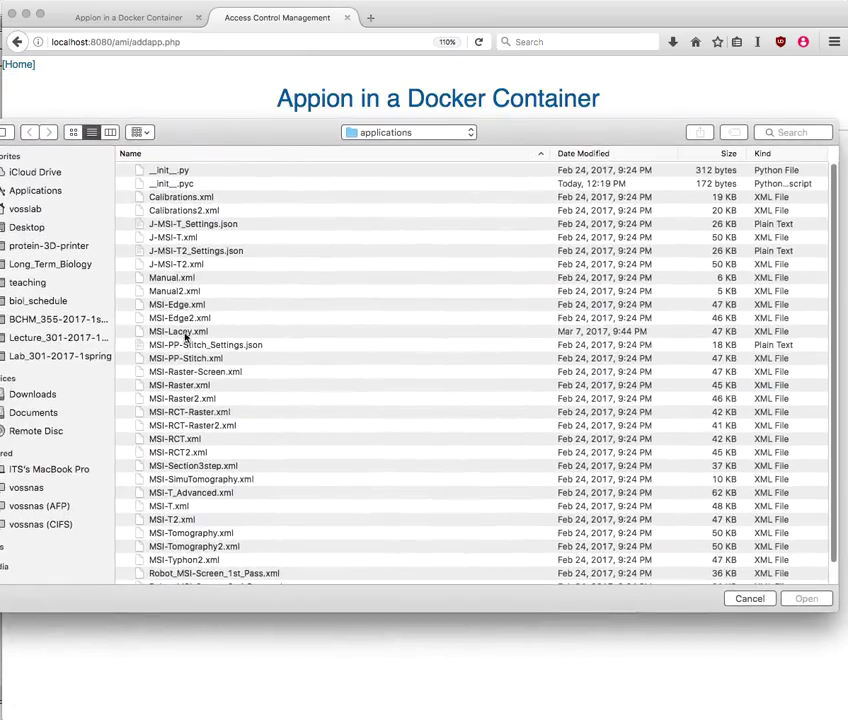
pyautogui.click(182, 332)
pyautogui.click(806, 599)
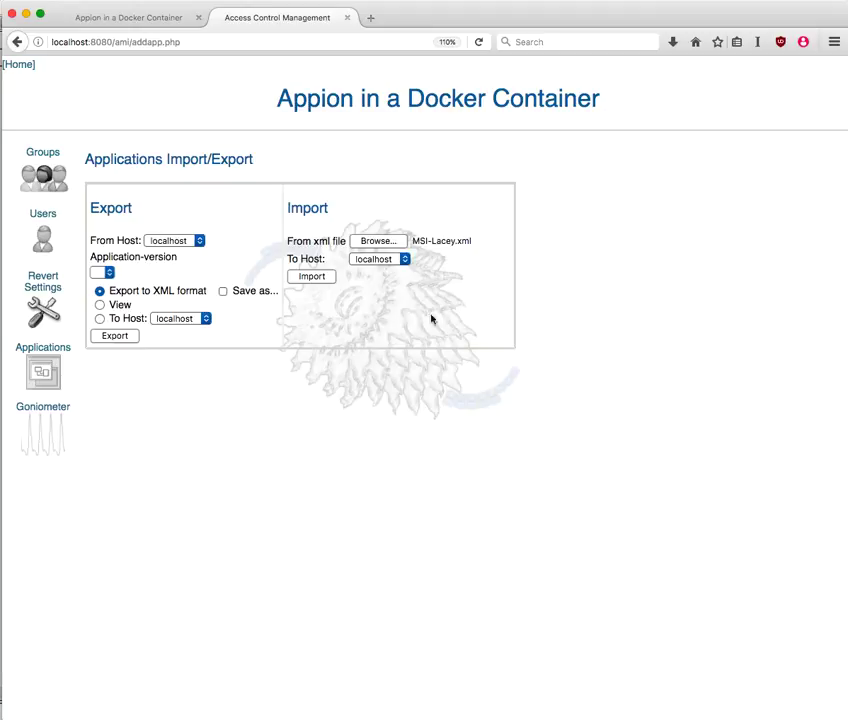
pyautogui.click(312, 277)
pyautogui.moveTo(137, 354); pyautogui.dragTo(189, 354)
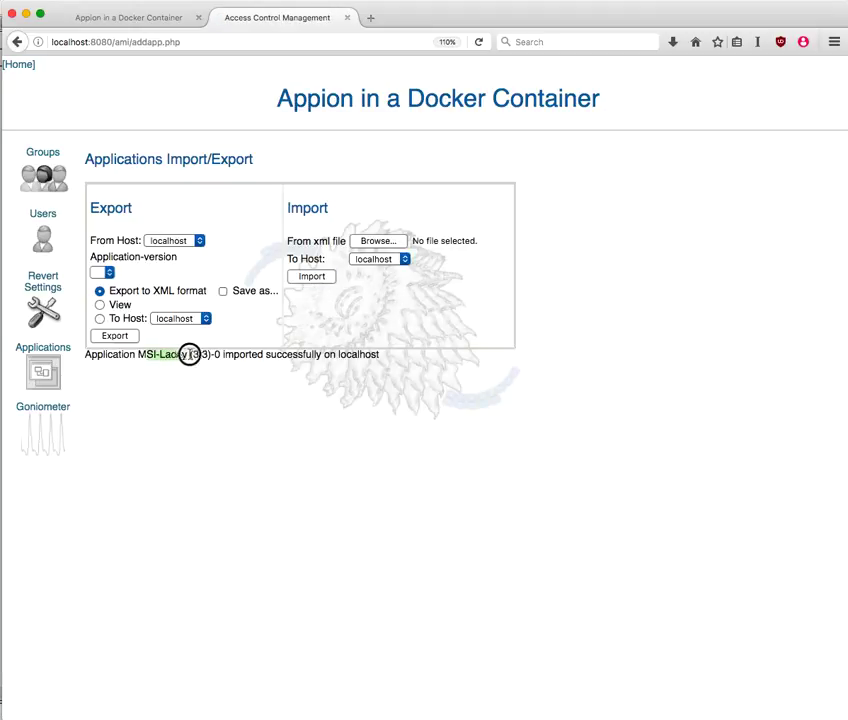
pyautogui.click(270, 377)
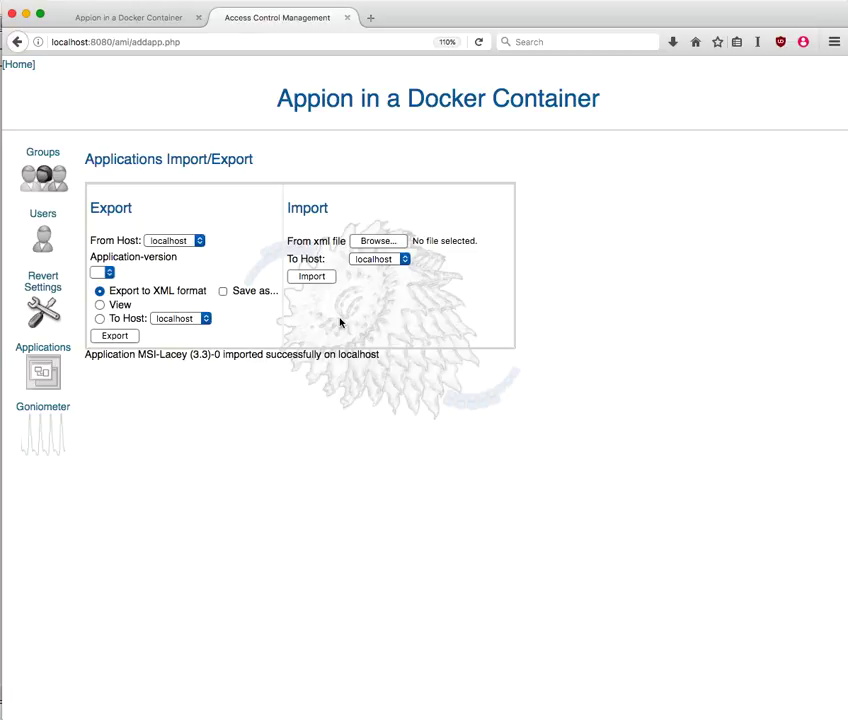
# Step: Run the MSI-Lacey (3.3) application in Leginon
pyautogui.click(846, 320)
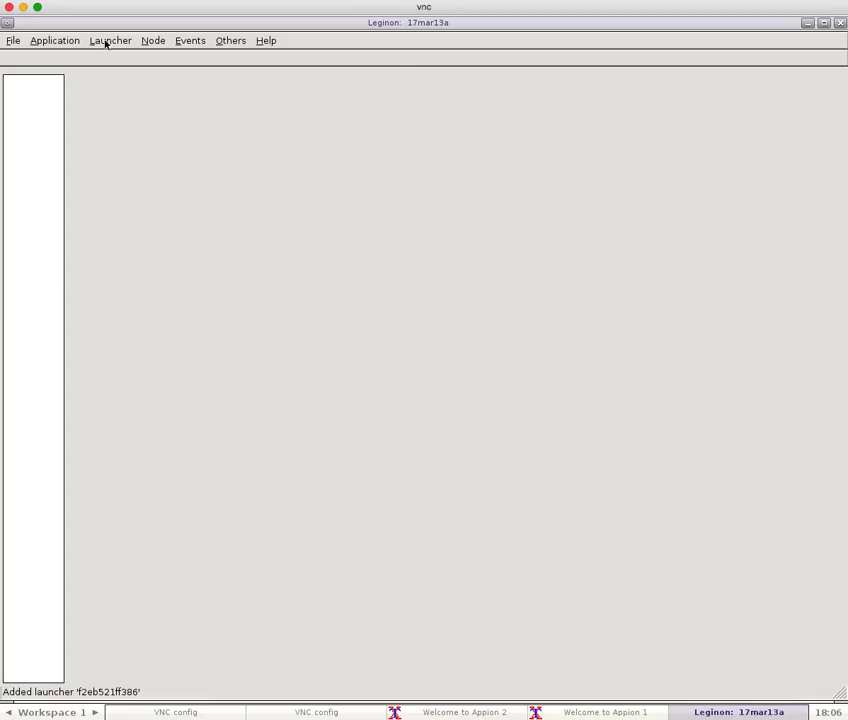
pyautogui.click(58, 41)
pyautogui.click(55, 57)
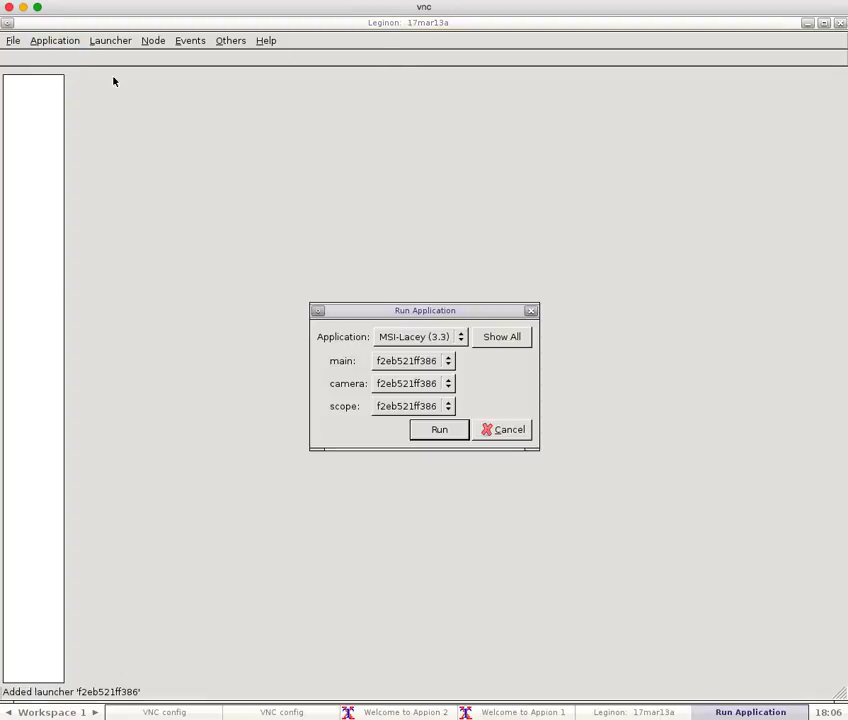
pyautogui.click(431, 338)
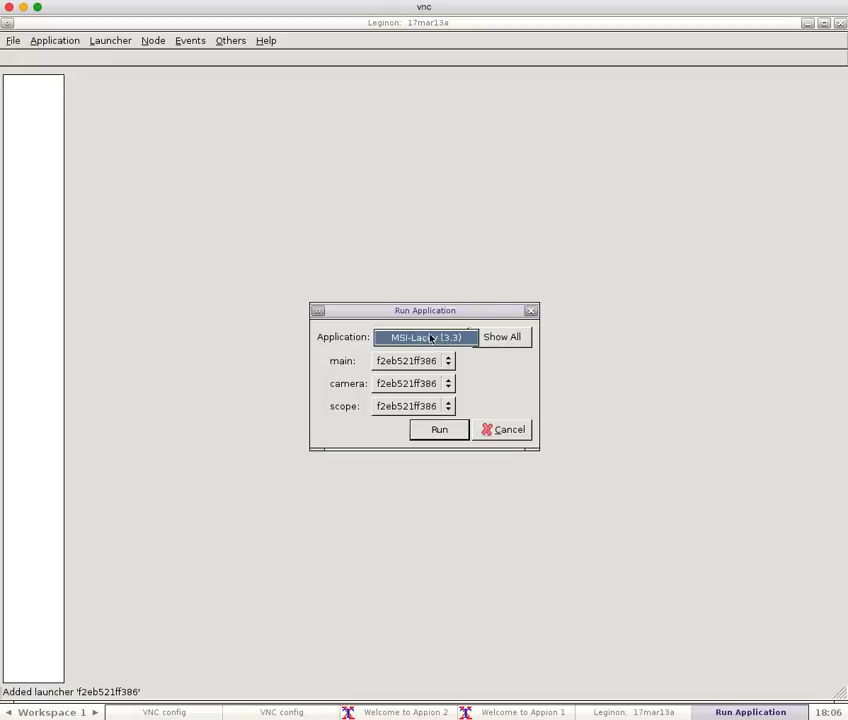
pyautogui.click(441, 428)
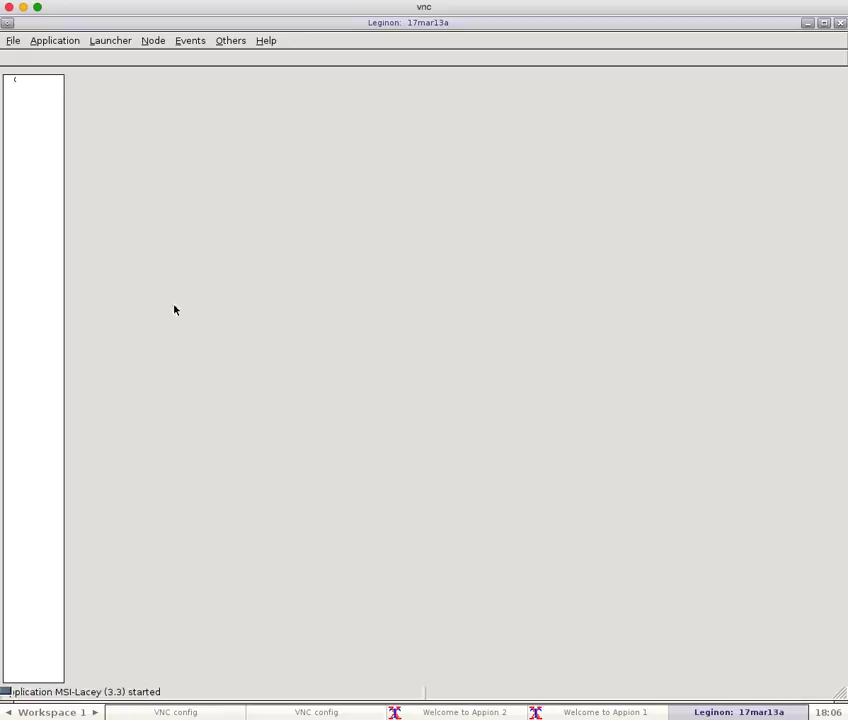
# Step: Create a new preset named 'a' in the Presets Manager
pyautogui.click(70, 80)
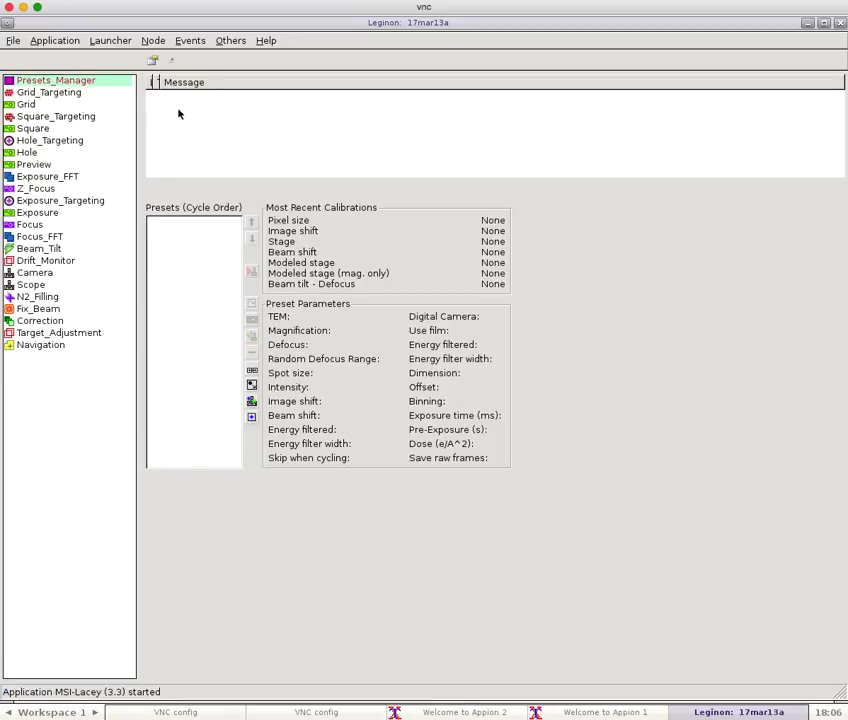
pyautogui.click(252, 404)
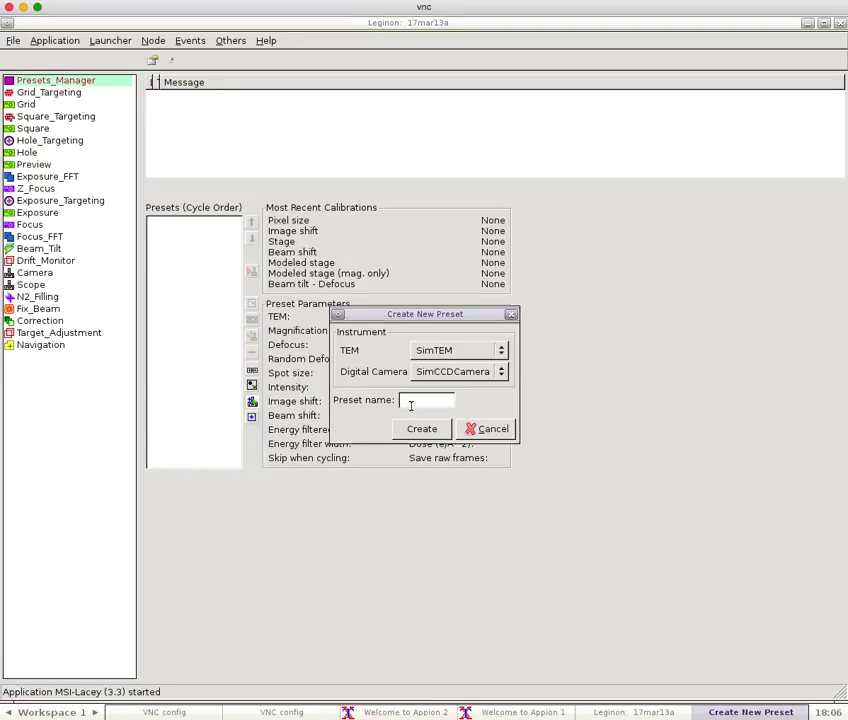
pyautogui.click(409, 403)
pyautogui.write('a')
pyautogui.click(422, 428)
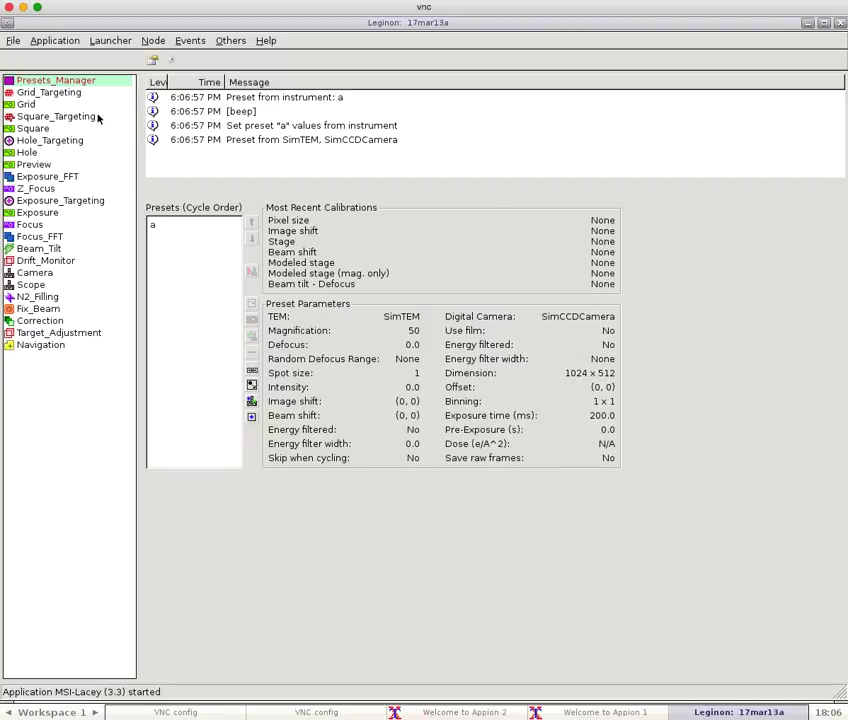
# Step: Add preset a to the Square node and make it wait for image processing
pyautogui.click(48, 127)
pyautogui.click(153, 59)
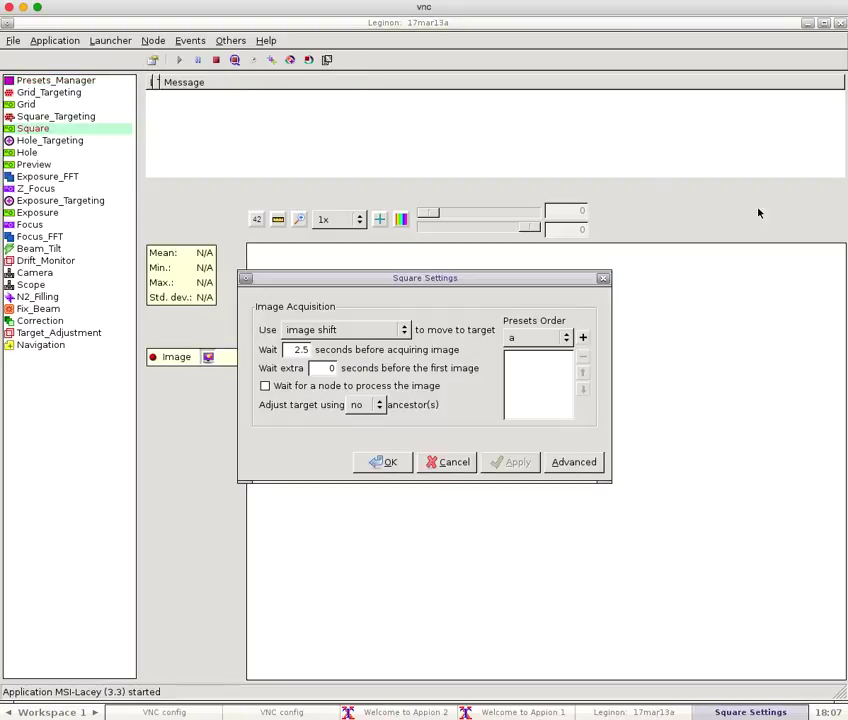
pyautogui.click(584, 340)
pyautogui.click(265, 386)
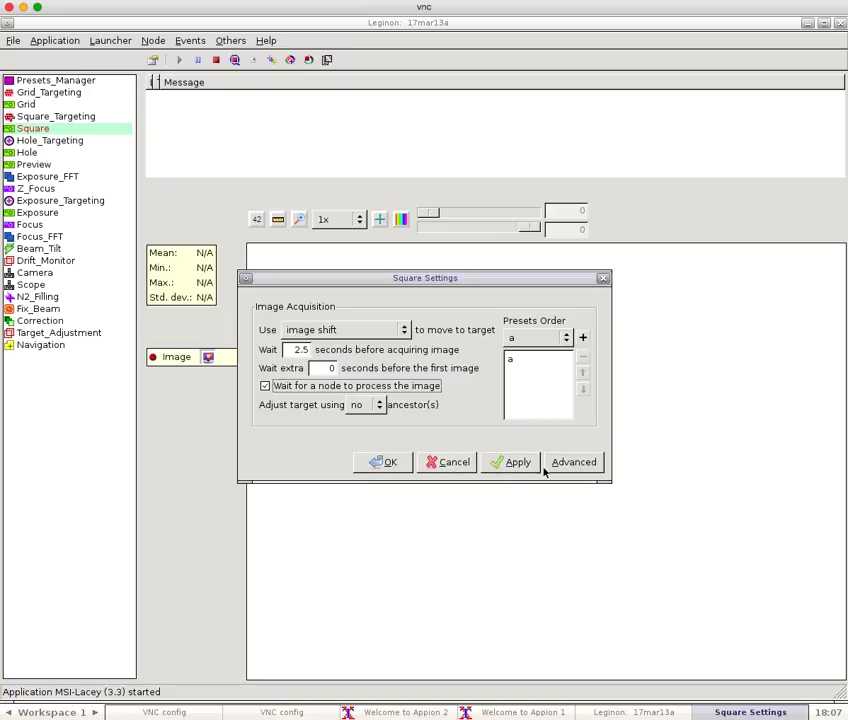
pyautogui.click(514, 462)
pyautogui.click(405, 463)
# Step: Add preset a to the Hole node's presets order
pyautogui.click(33, 153)
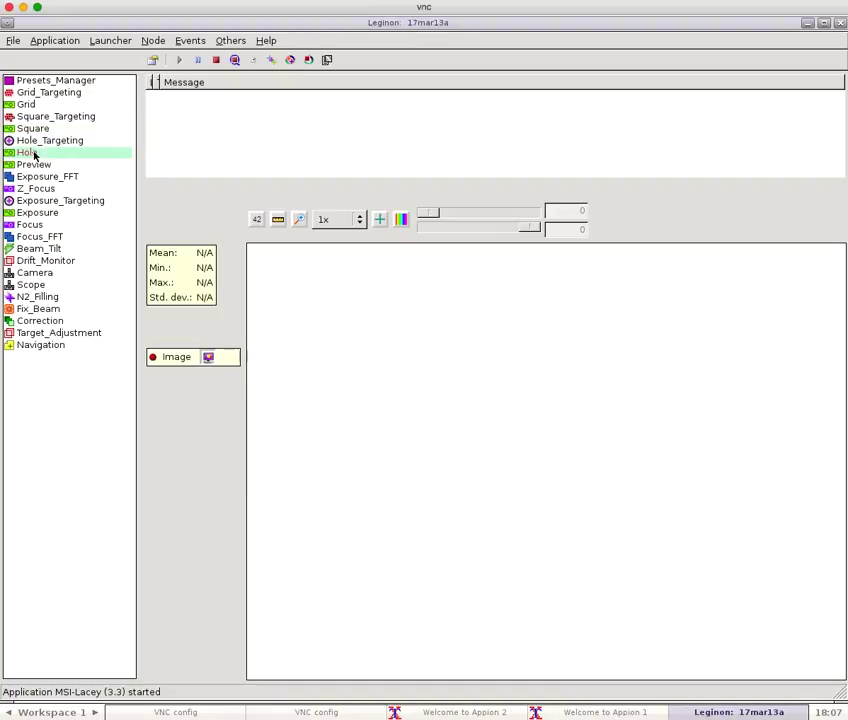
pyautogui.click(161, 62)
pyautogui.click(583, 338)
pyautogui.click(514, 462)
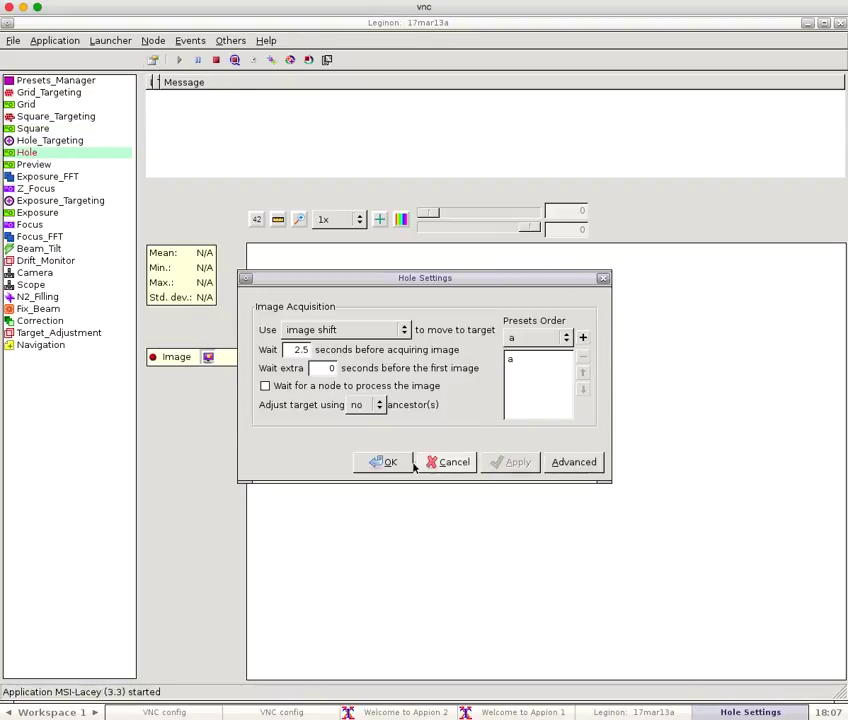
pyautogui.click(405, 463)
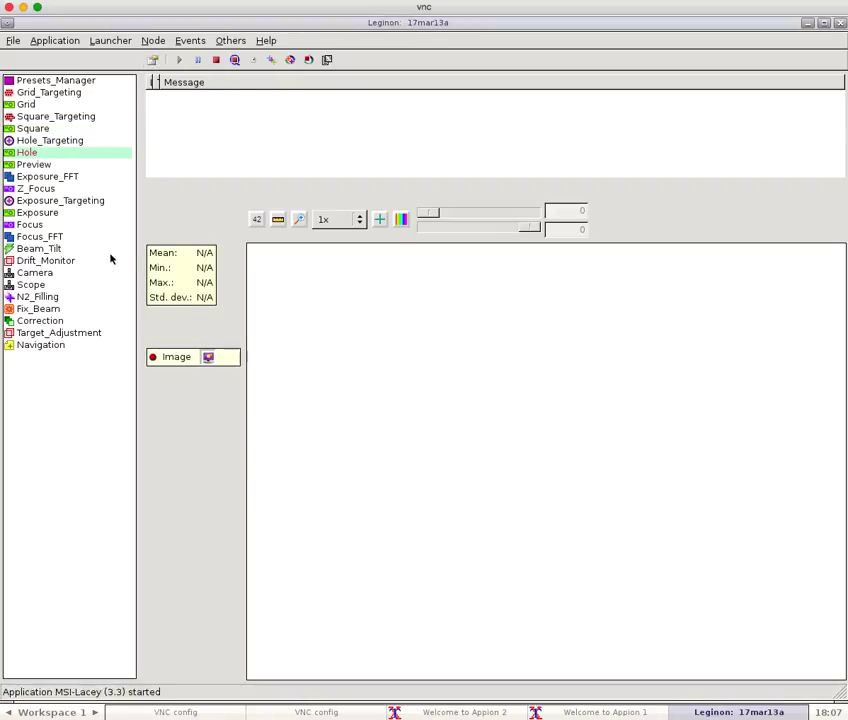
# Step: Enable user verification of selected targets in Hole_Targeting settings
pyautogui.click(48, 142)
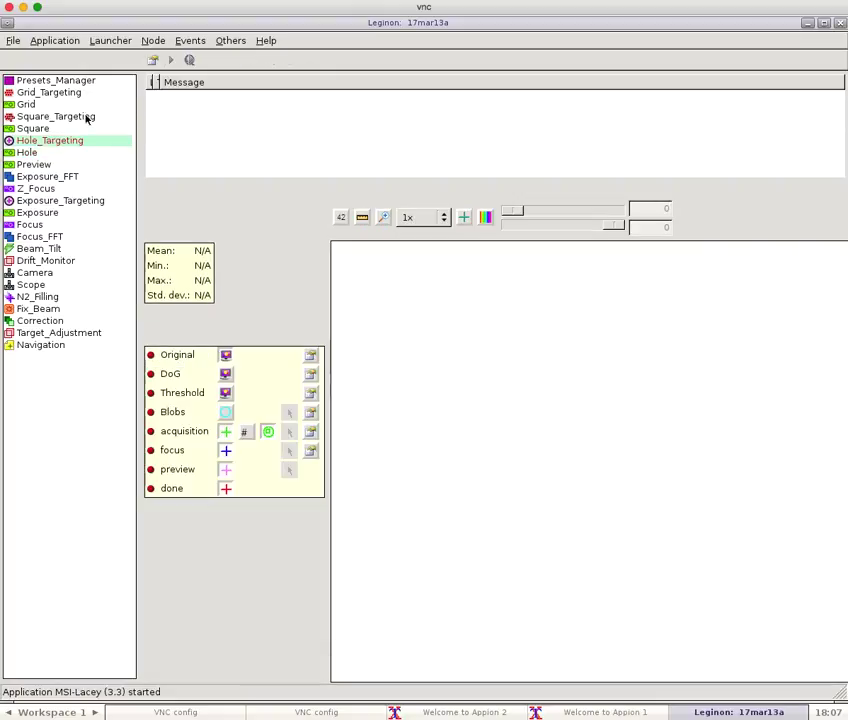
pyautogui.click(154, 60)
pyautogui.click(350, 334)
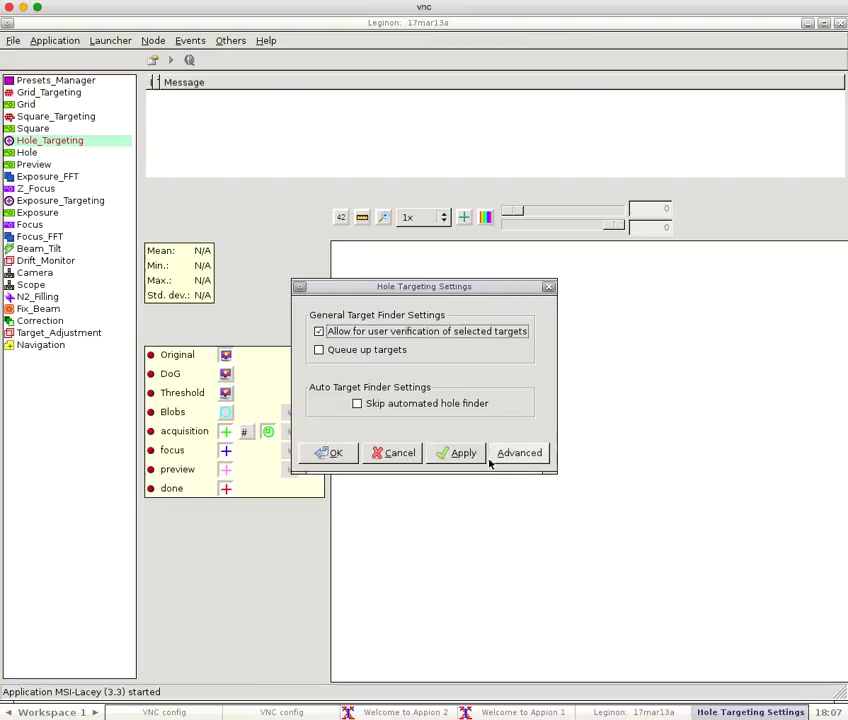
pyautogui.click(458, 453)
pyautogui.click(333, 453)
pyautogui.click(35, 130)
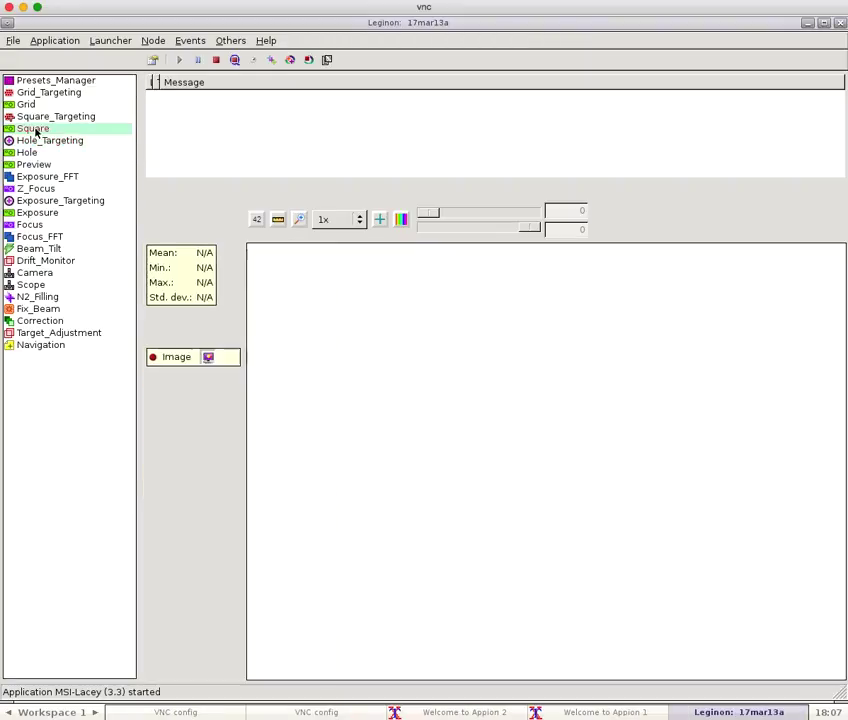
# Step: Acquire a square image and view it in Hole_Targeting at 1/2x zoom
pyautogui.click(272, 60)
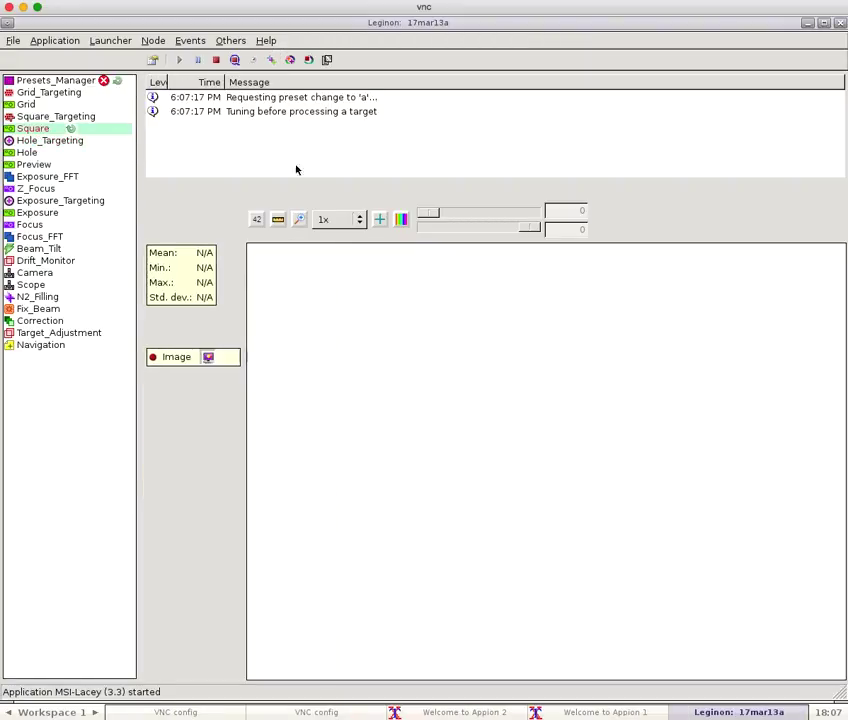
pyautogui.click(62, 142)
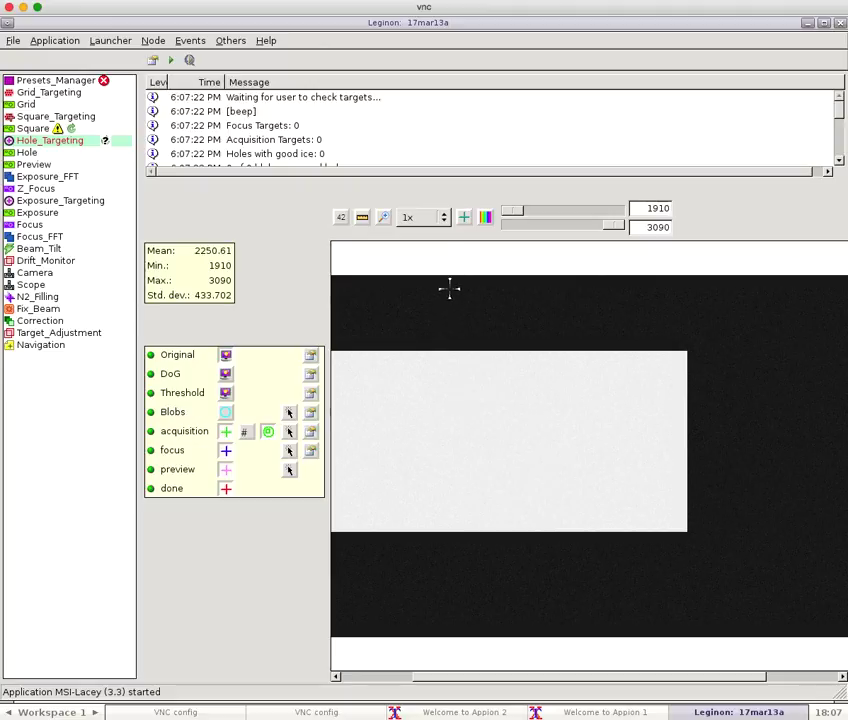
pyautogui.click(423, 217)
pyautogui.click(426, 235)
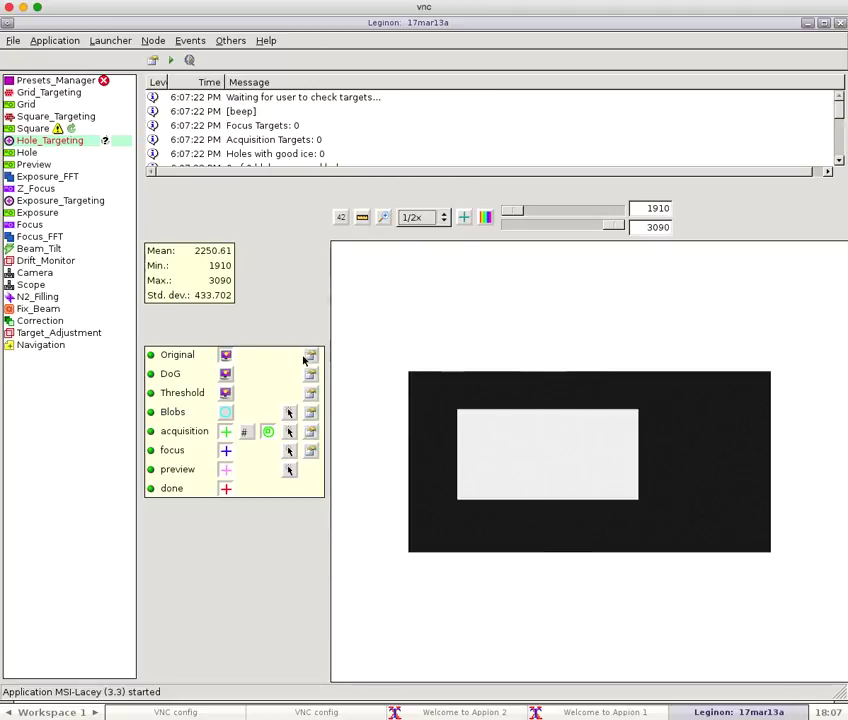
# Step: Apply the DoG filter and threshold the image with A set to 4
pyautogui.click(310, 375)
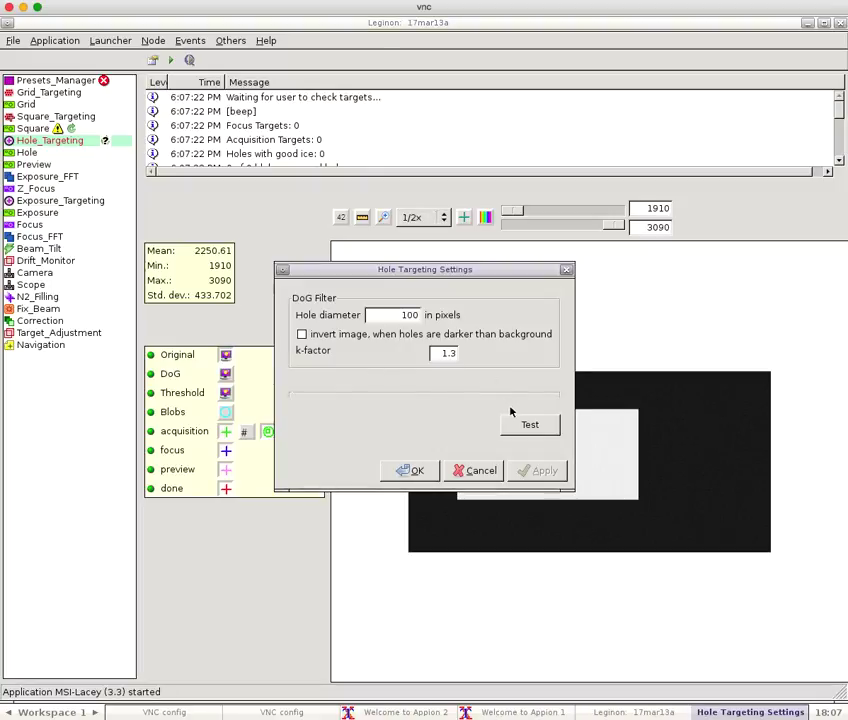
pyautogui.click(412, 470)
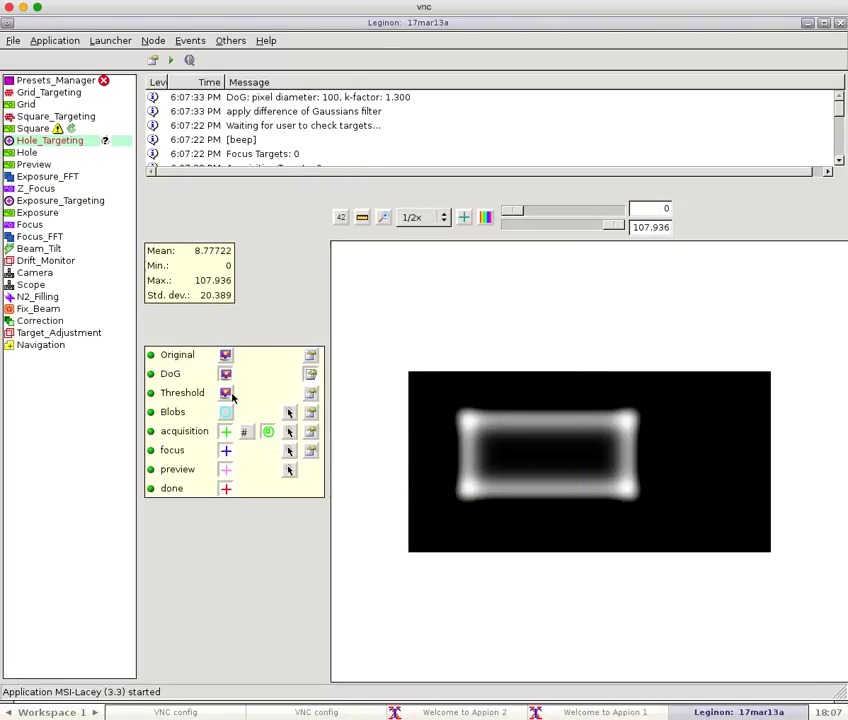
pyautogui.click(310, 393)
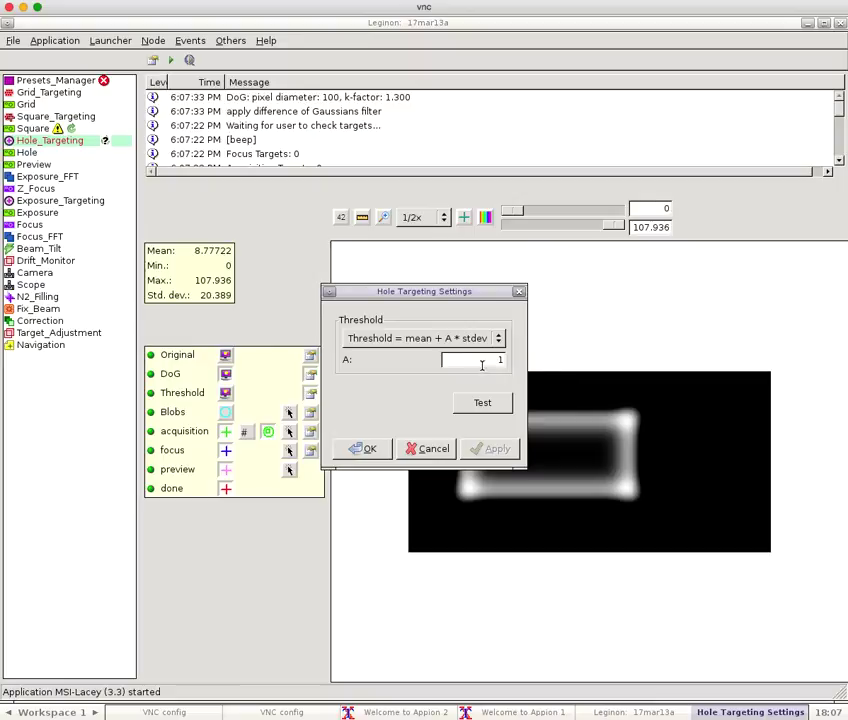
pyautogui.moveTo(481, 362); pyautogui.dragTo(547, 362)
pyautogui.write('4')
pyautogui.click(483, 402)
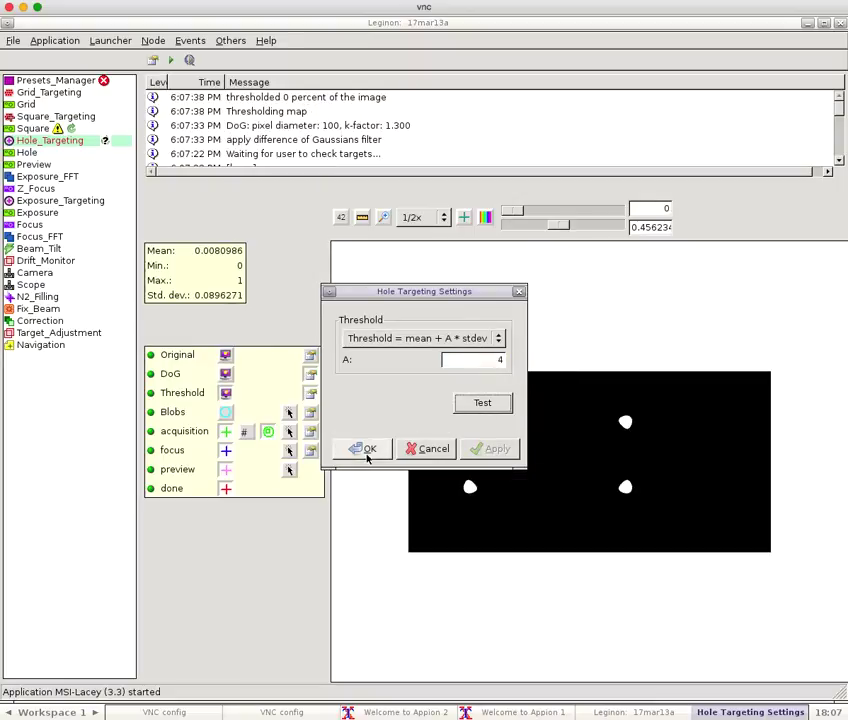
pyautogui.click(365, 449)
# Step: Find four hole blobs, place acquisition and focus targets, and submit them
pyautogui.click(311, 413)
pyautogui.click(467, 420)
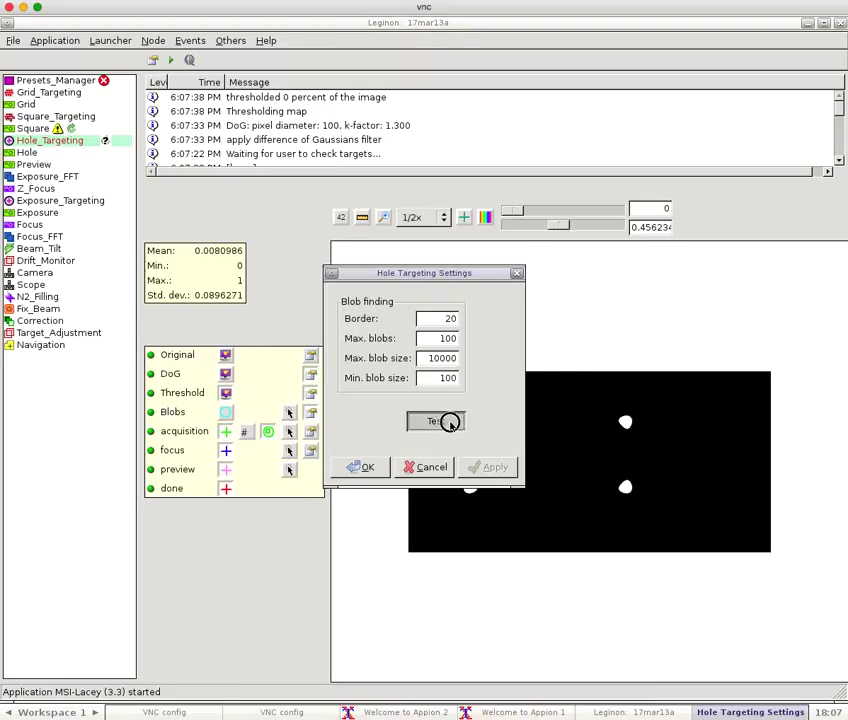
pyautogui.click(345, 465)
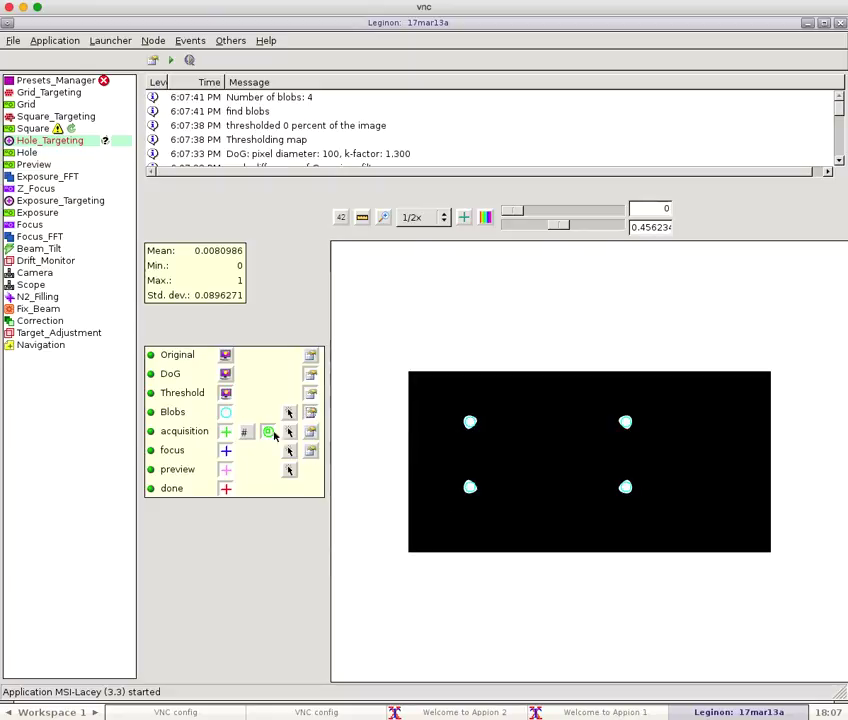
pyautogui.click(309, 432)
pyautogui.click(680, 569)
pyautogui.click(558, 618)
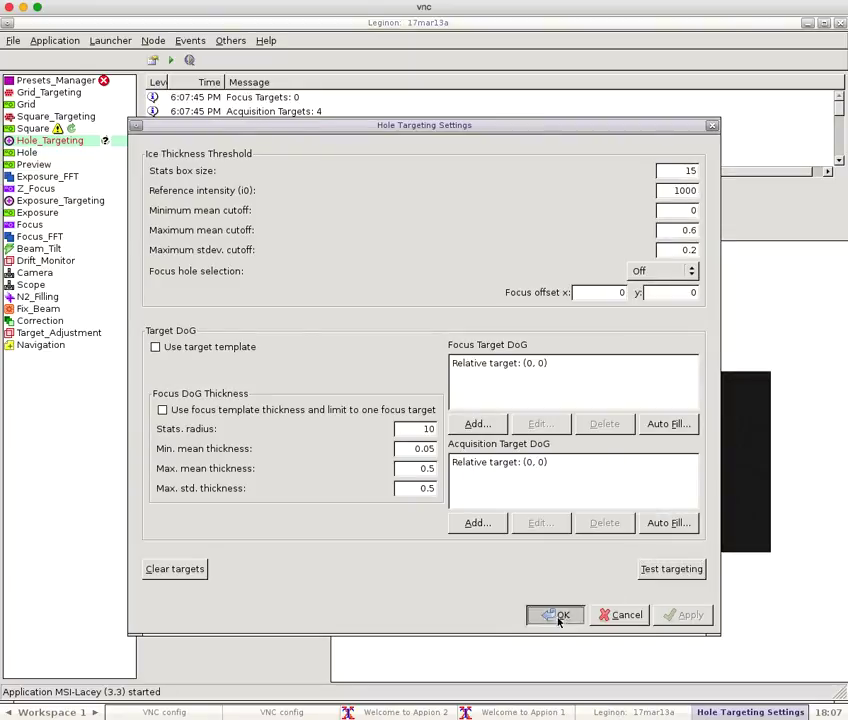
pyautogui.click(291, 451)
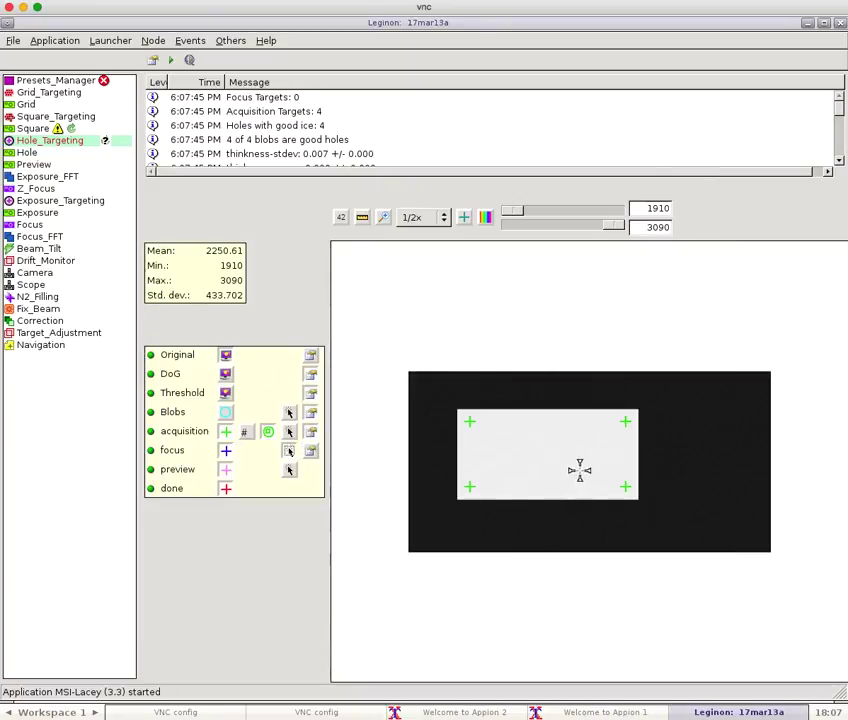
pyautogui.click(170, 60)
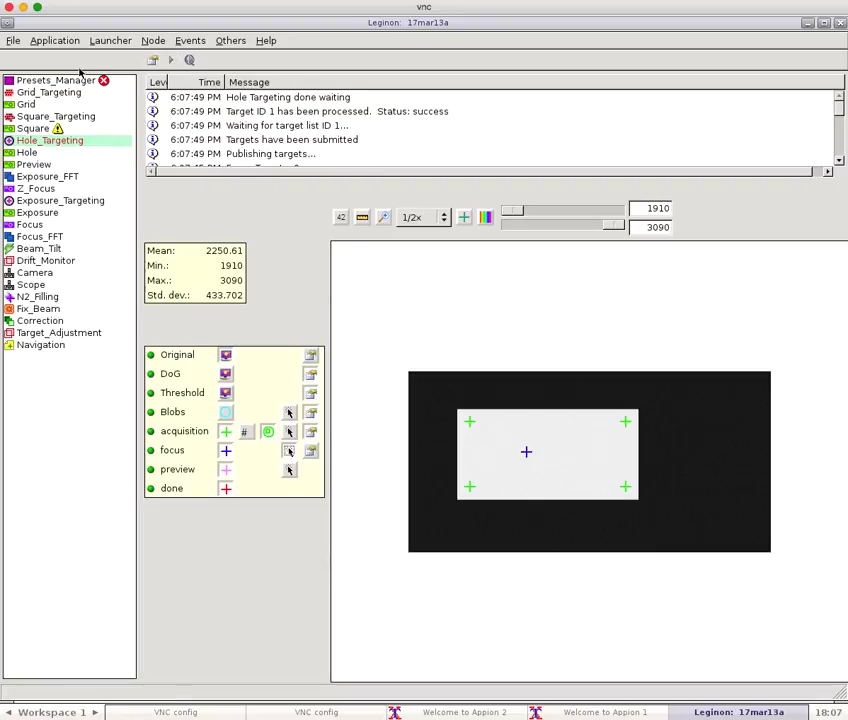